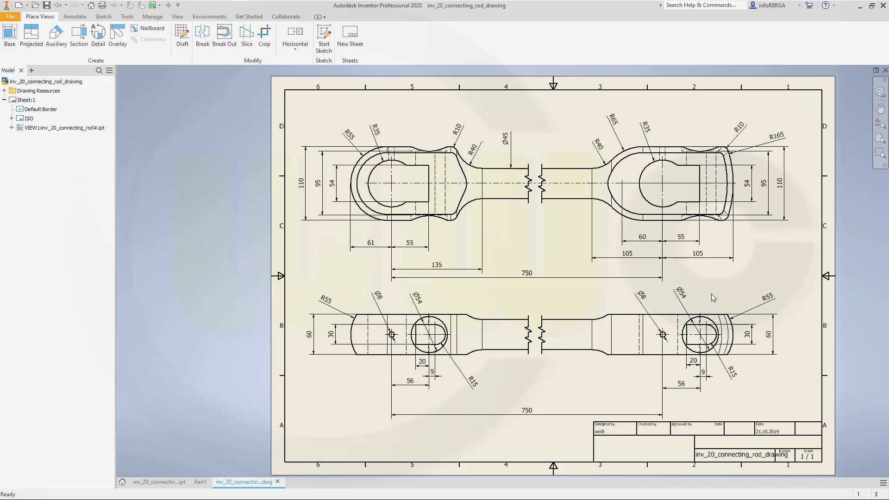
- Zoom in and back out on the empty Drawing1 sheet with its border and title block
scroll(711, 299, "up", 3)
scroll(711, 299, "down", 4)
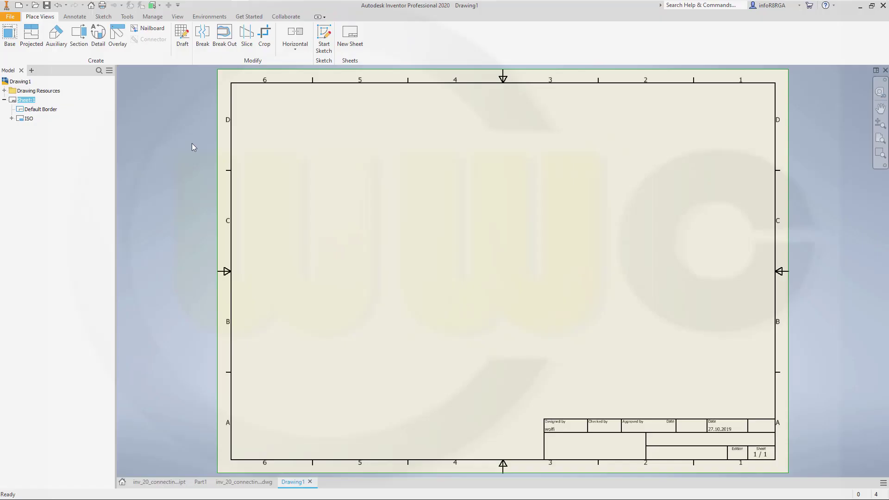
- Place a 1:2 base view of the connecting rod part and move it near the sheet top
left_click(9, 37)
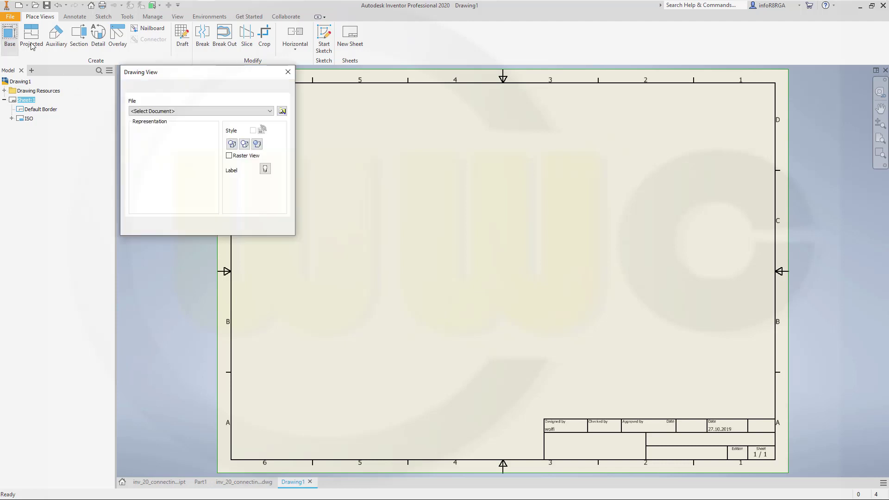
left_click(271, 112)
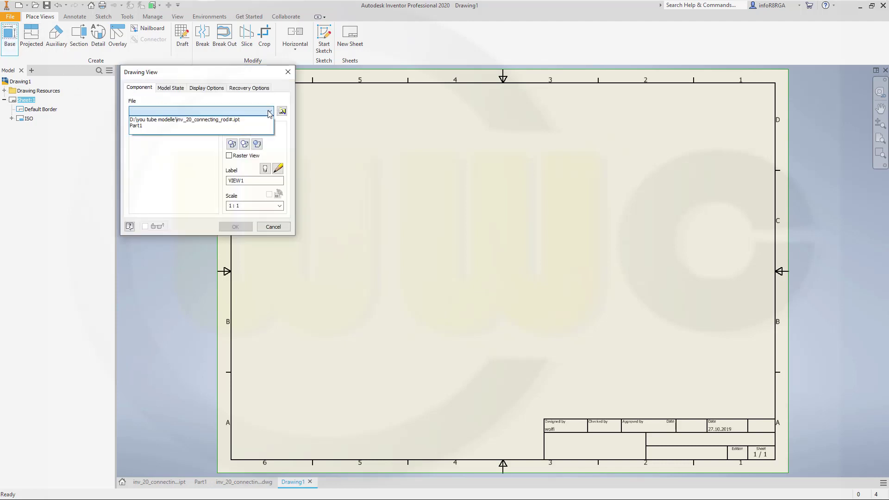
left_click(234, 121)
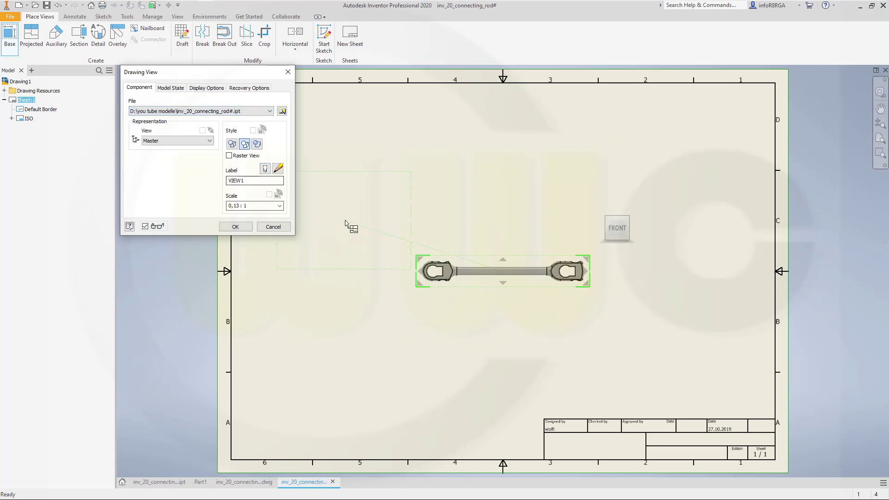
left_click(280, 206)
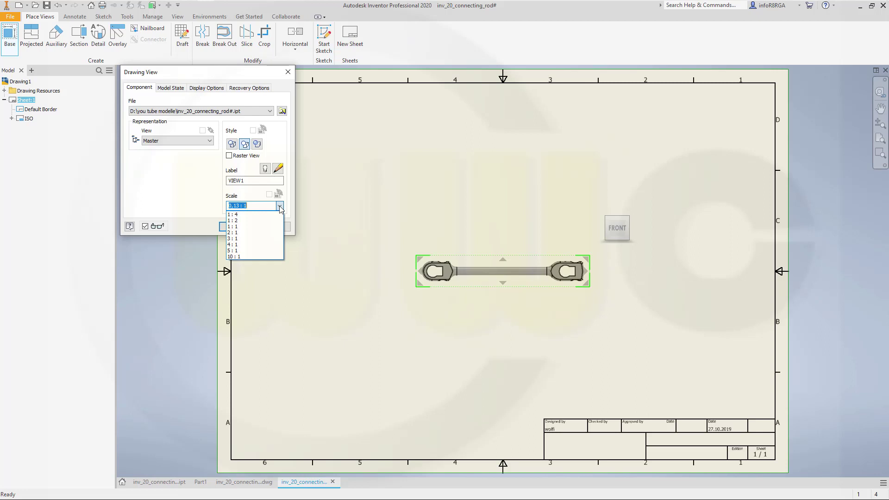
left_click(240, 221)
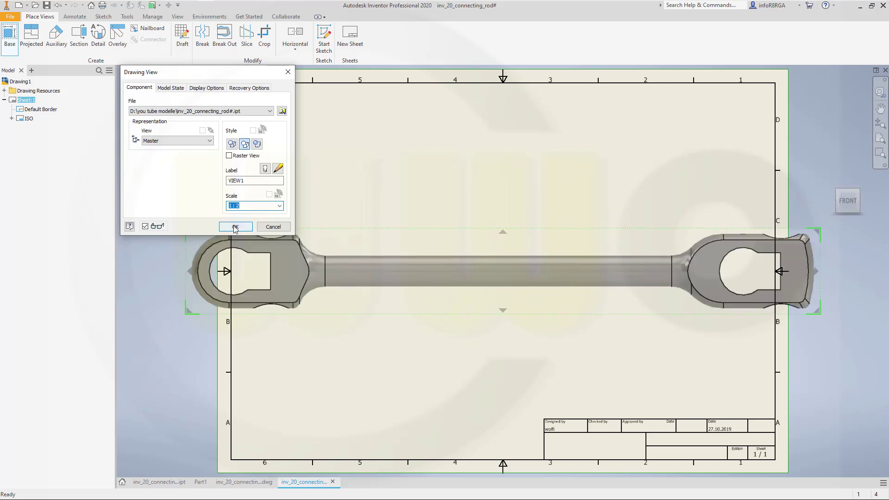
left_click(235, 227)
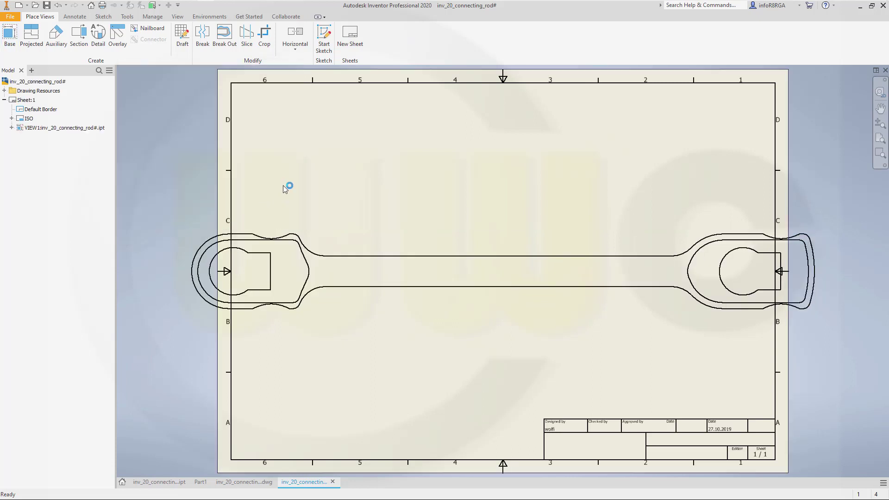
left_click_drag(377, 234, 440, 103)
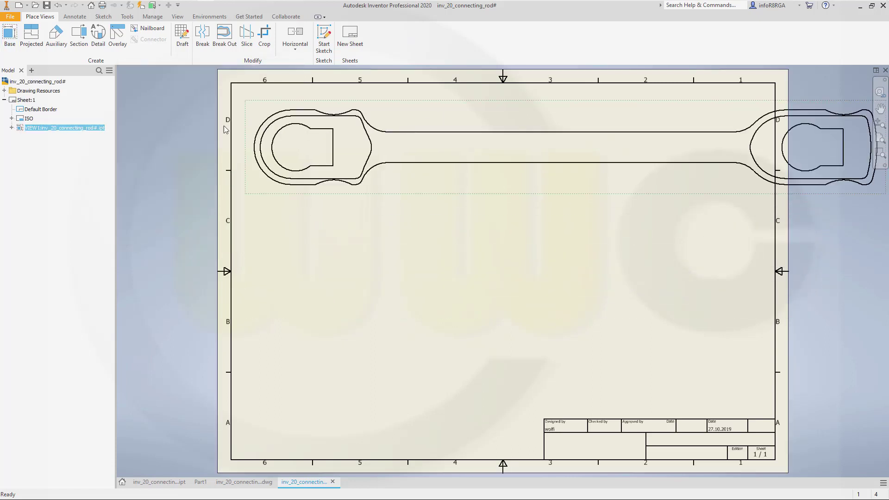
- Add a structural-style break across the rod's shaft and move the shortened view toward centre
left_click(202, 38)
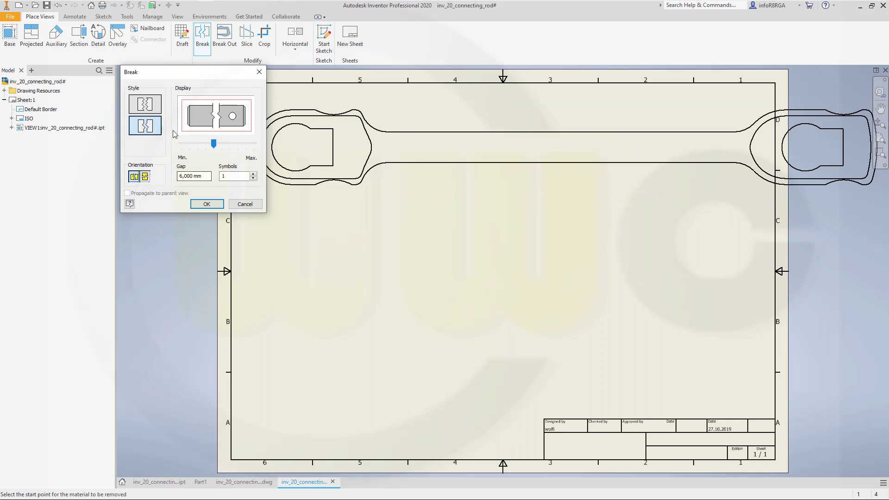
left_click(150, 109)
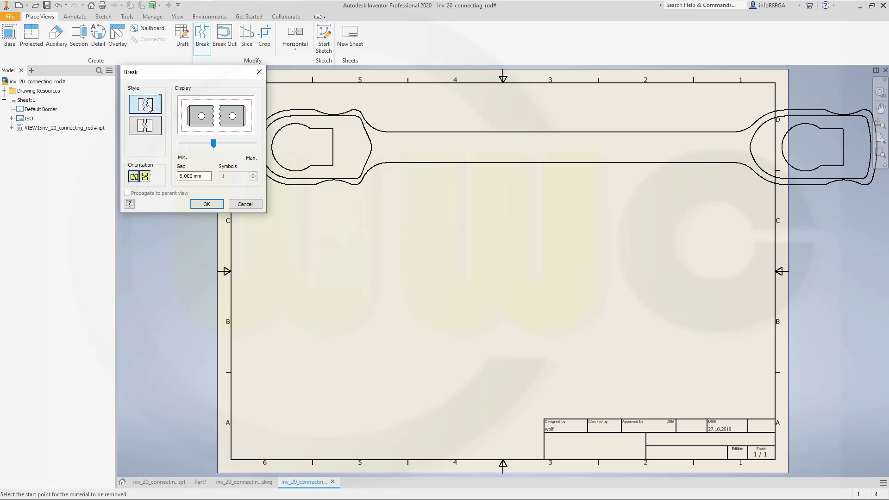
left_click(146, 124)
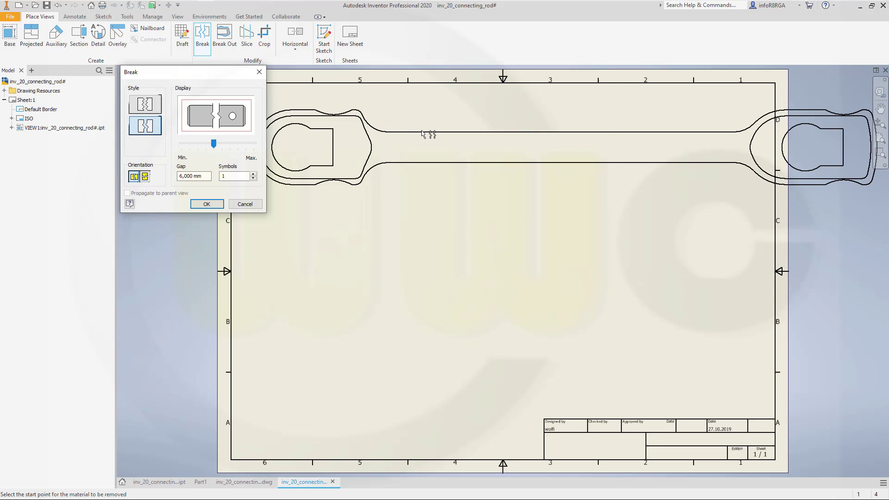
left_click(425, 147)
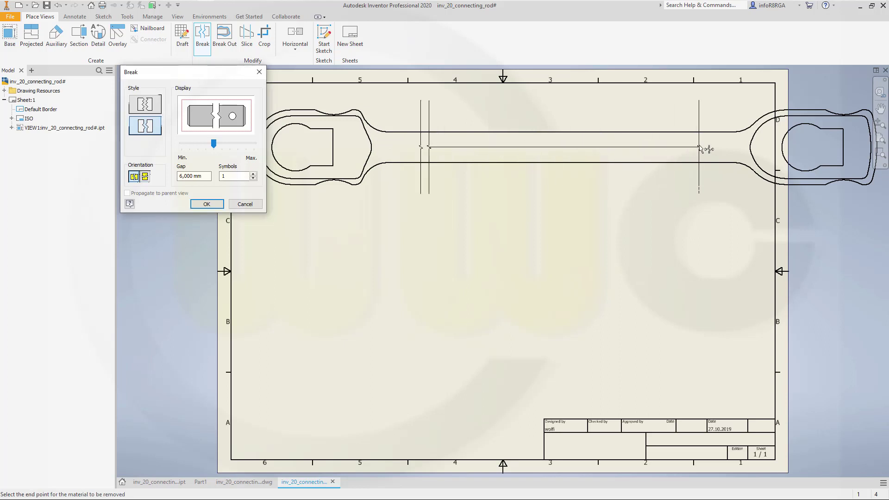
left_click(700, 147)
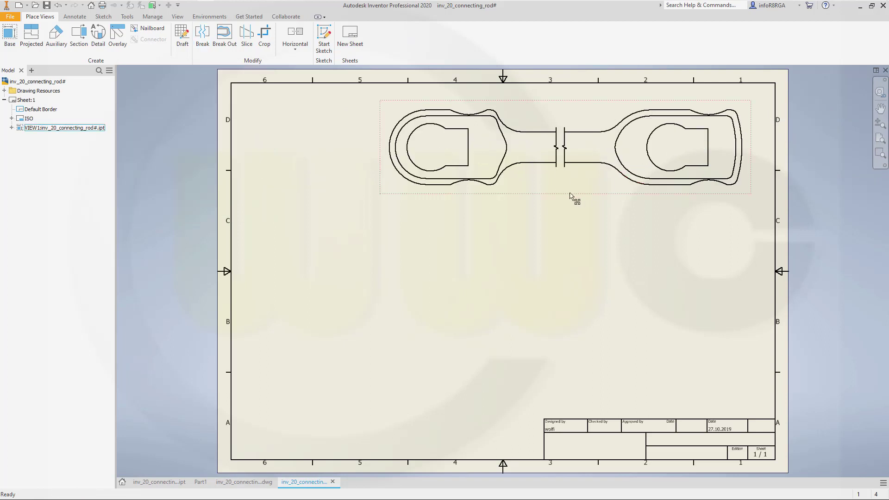
mouse_move(550, 199)
left_mouse_down()
mouse_move(510, 237)
mouse_move(522, 229)
mouse_move(514, 229)
left_mouse_up()
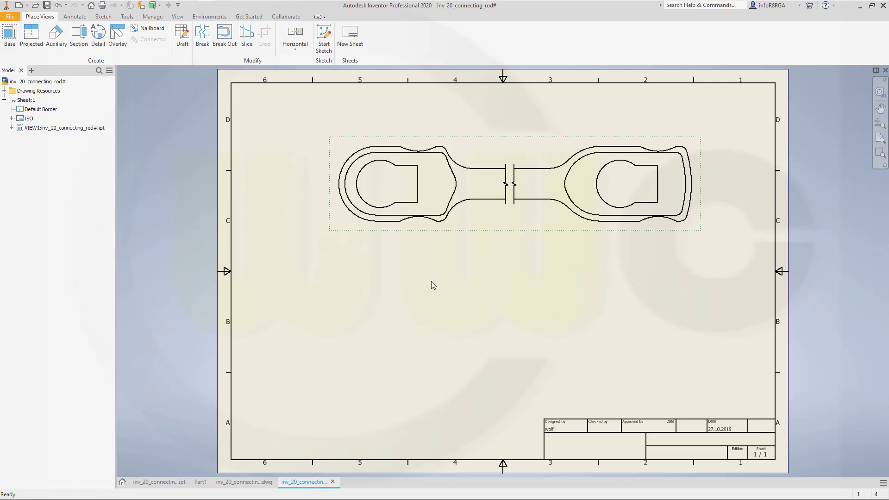
- Create a projected view below the top view and nudge it slightly upward
left_click(31, 33)
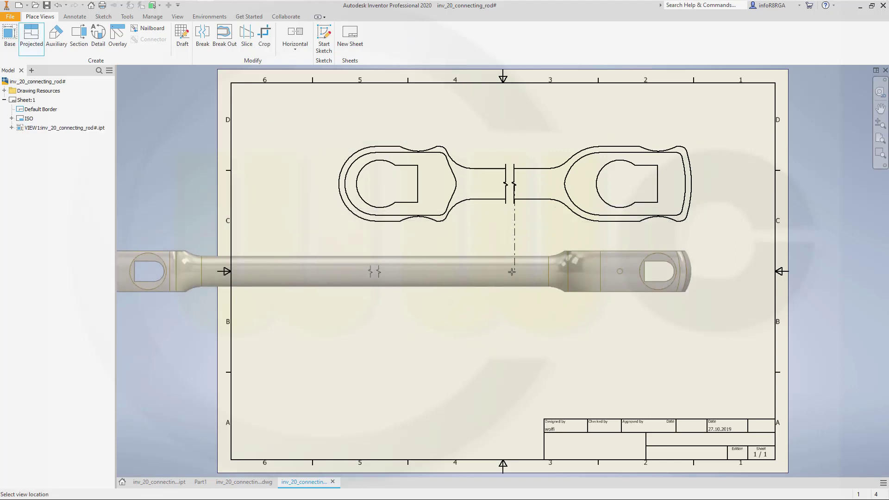
left_click(504, 315)
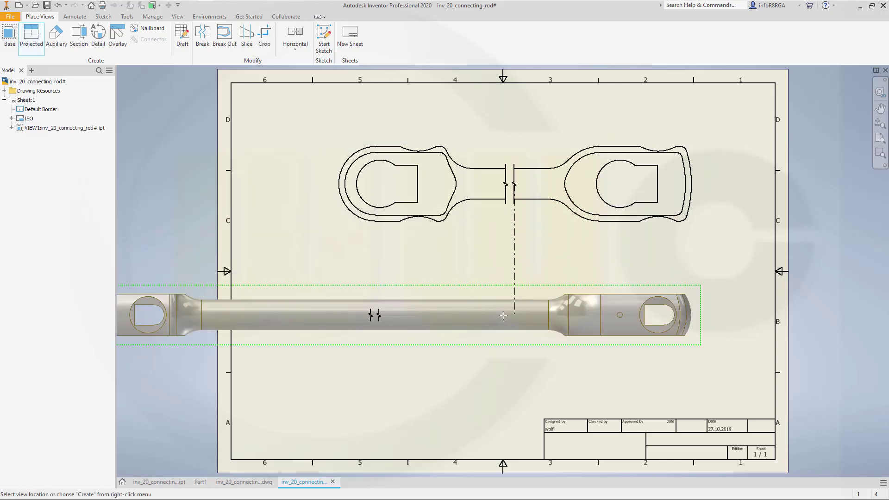
right_click(503, 315)
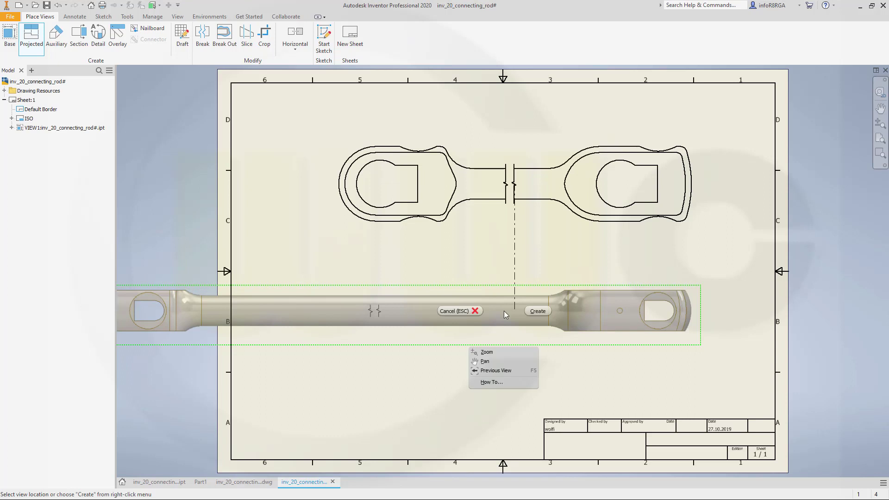
left_click(535, 313)
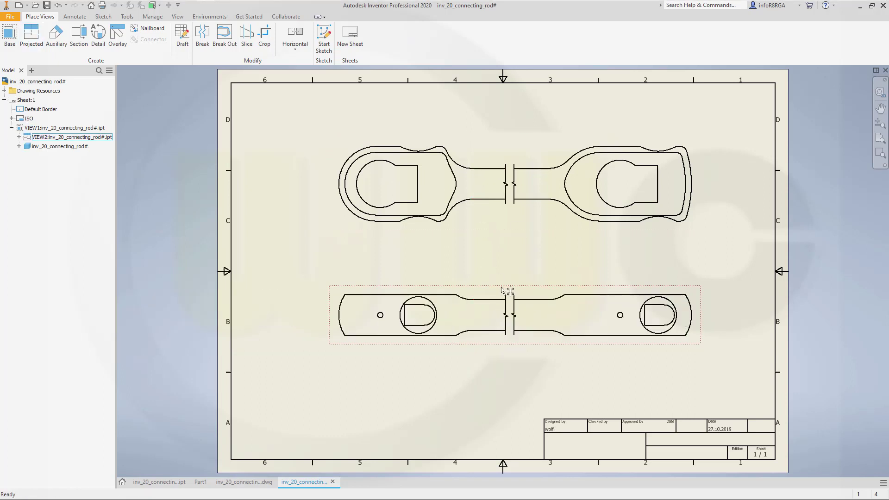
left_click(507, 294)
left_click_drag(505, 271, 505, 270)
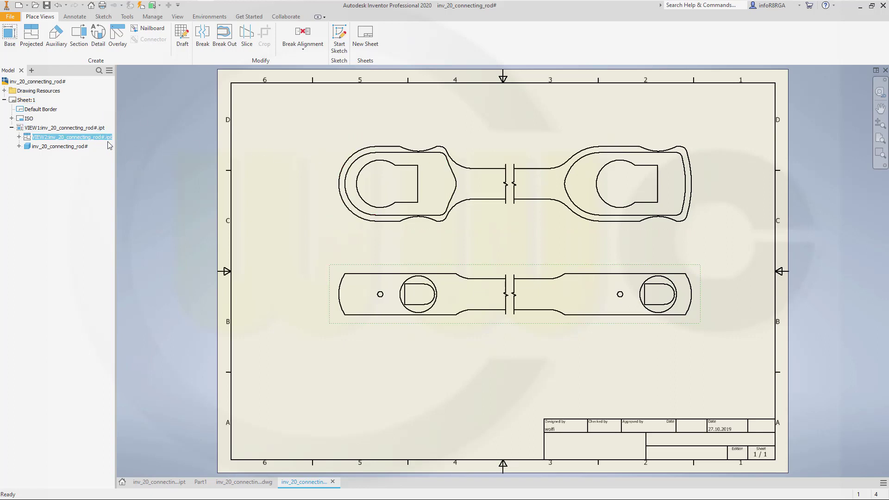
- Turn on tangent edges in the top view's display options
right_click(358, 141)
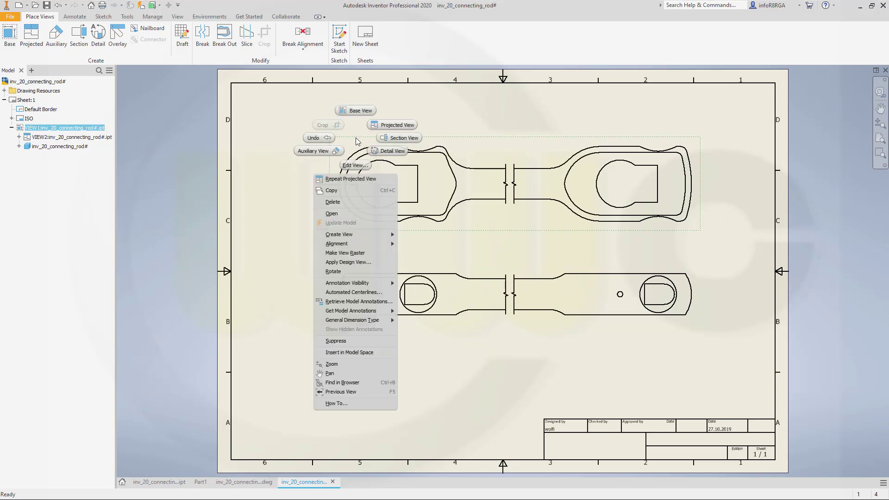
left_click(353, 166)
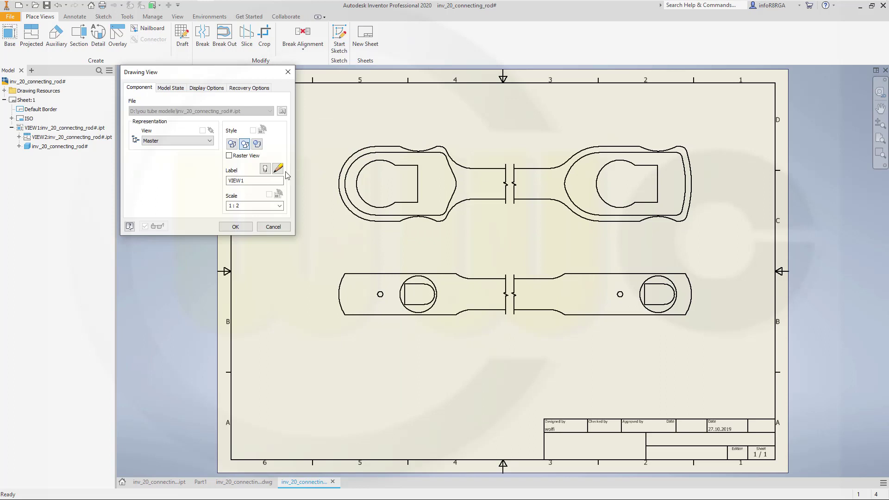
left_click(203, 88)
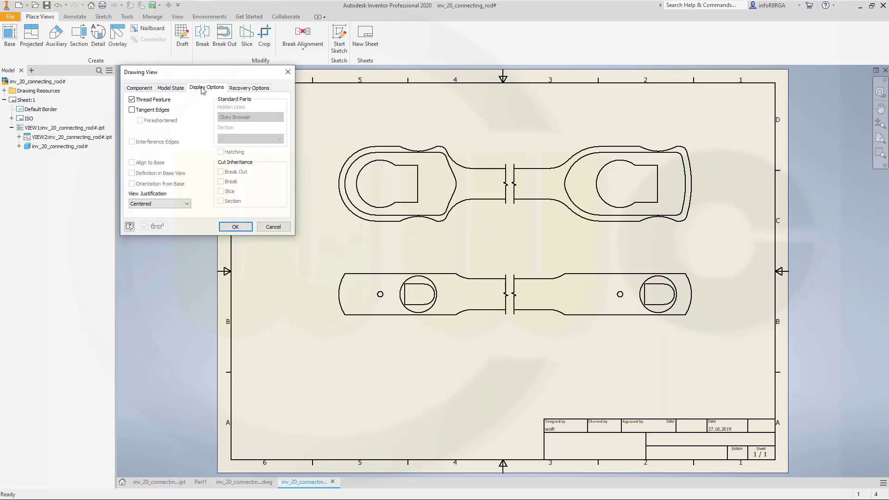
left_click(132, 110)
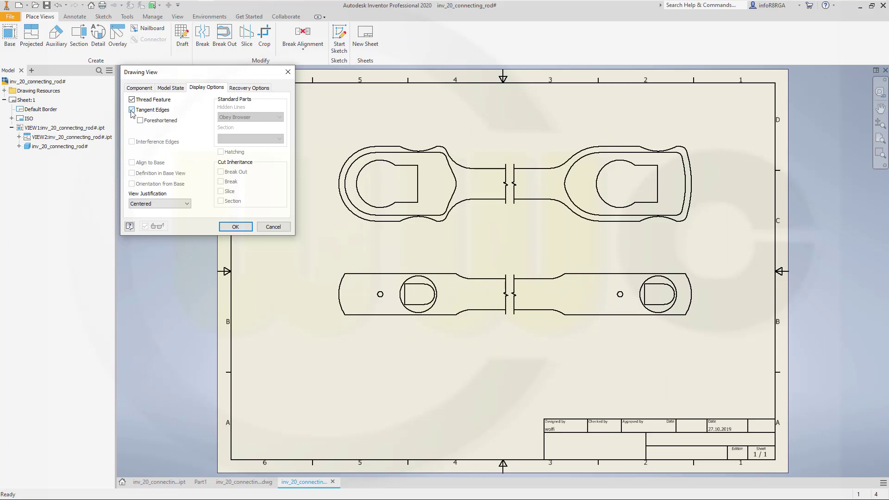
left_click(233, 226)
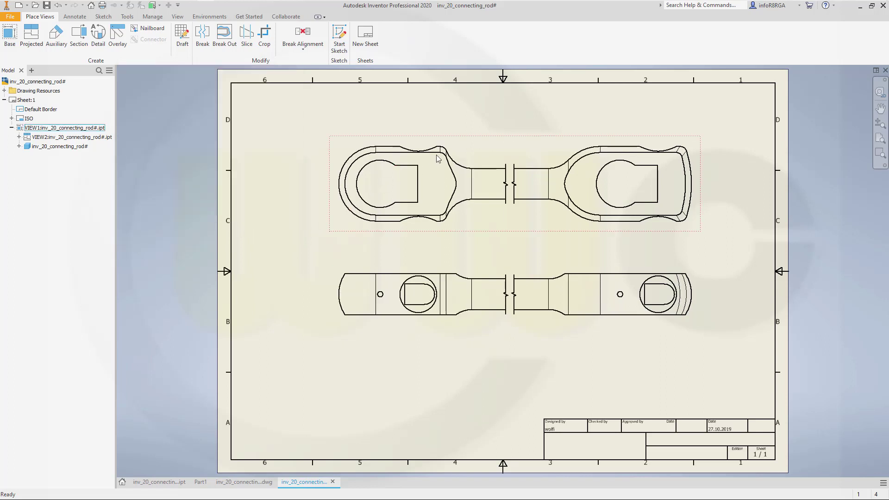
- Switch the top view's style to show dashed hidden lines
right_click(396, 141)
left_click(391, 170)
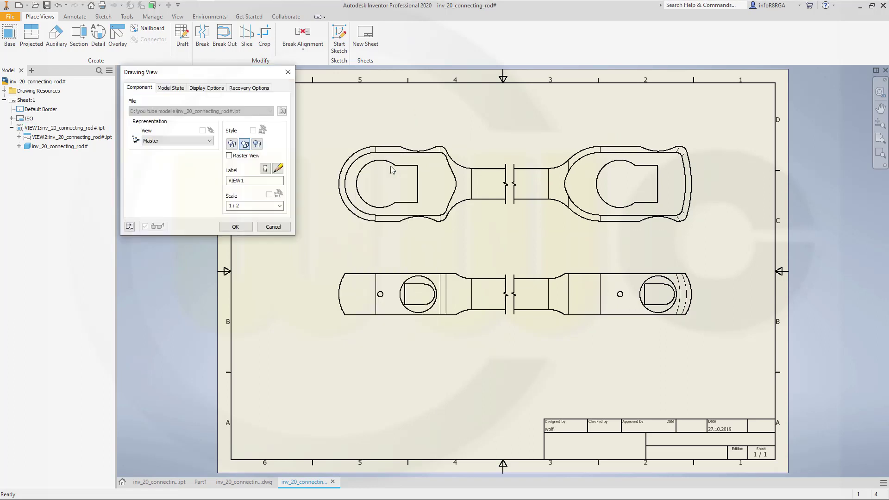
left_click(232, 144)
left_click(234, 227)
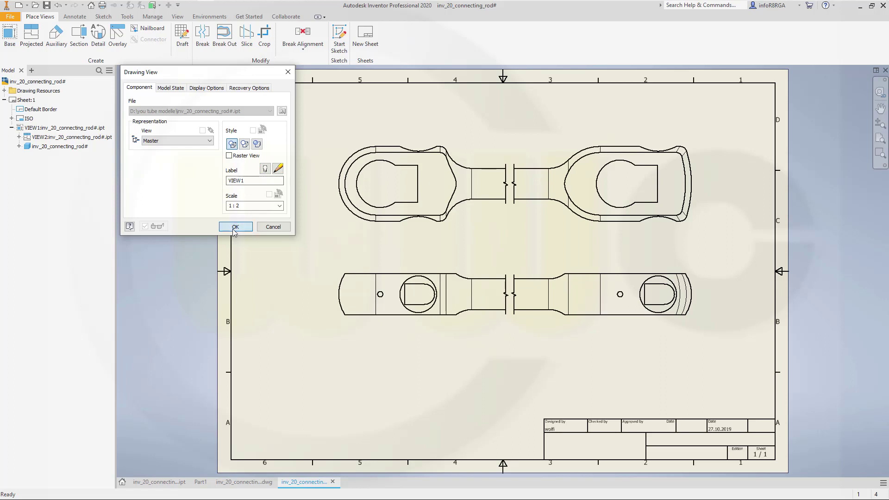
- Give the projected view its own hidden-line-removed style instead of inheriting the top view's
right_click(370, 267)
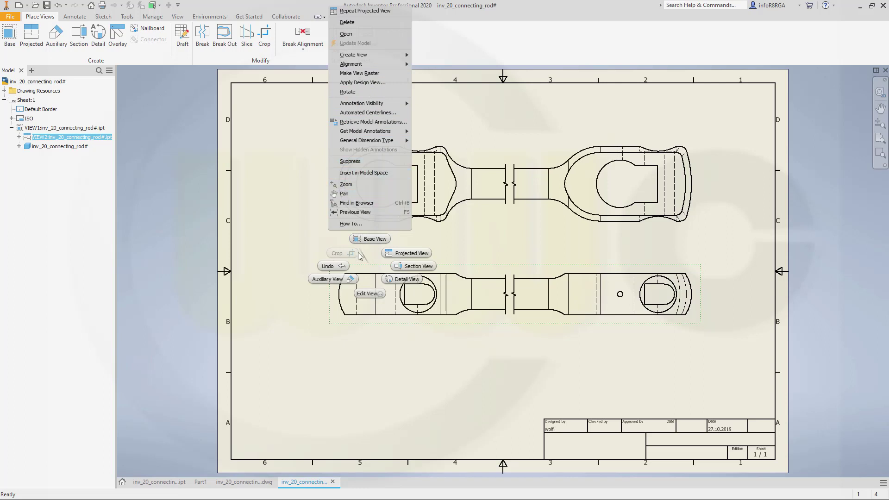
left_click(369, 294)
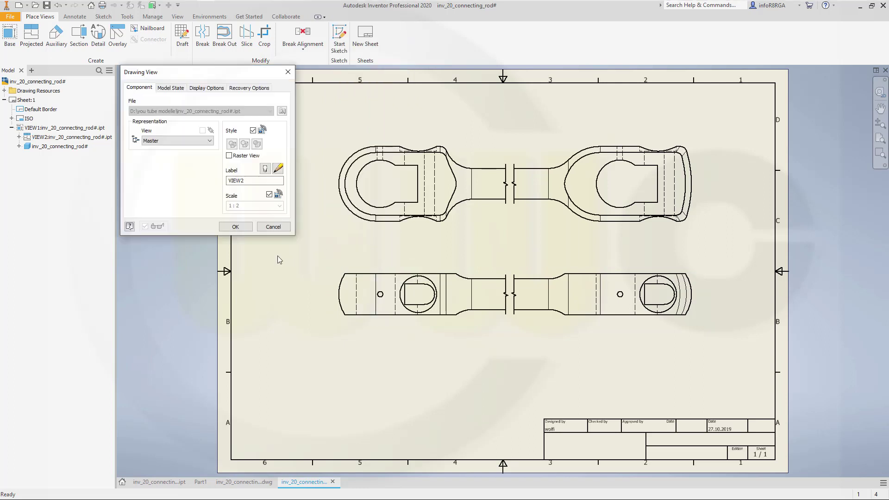
left_click(253, 131)
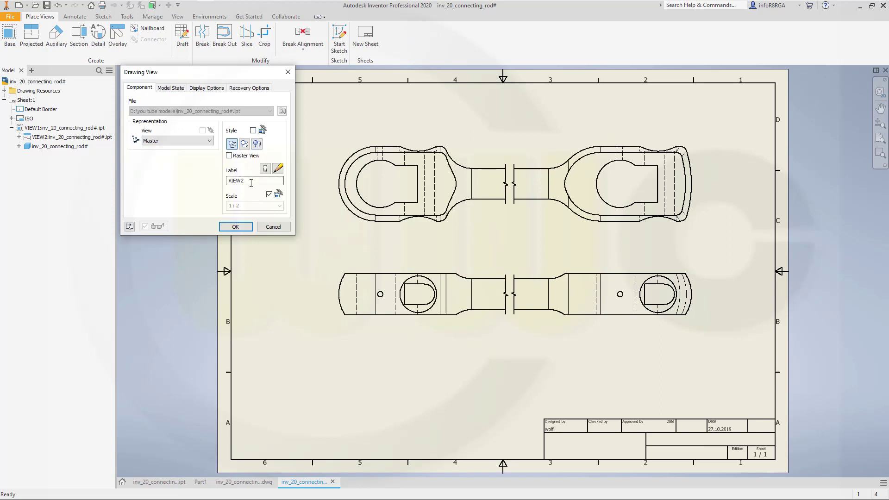
left_click(245, 144)
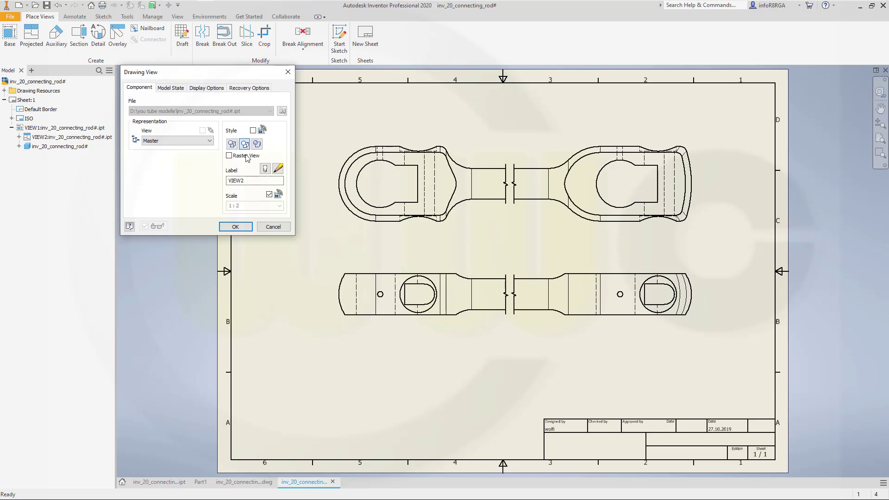
left_click(236, 227)
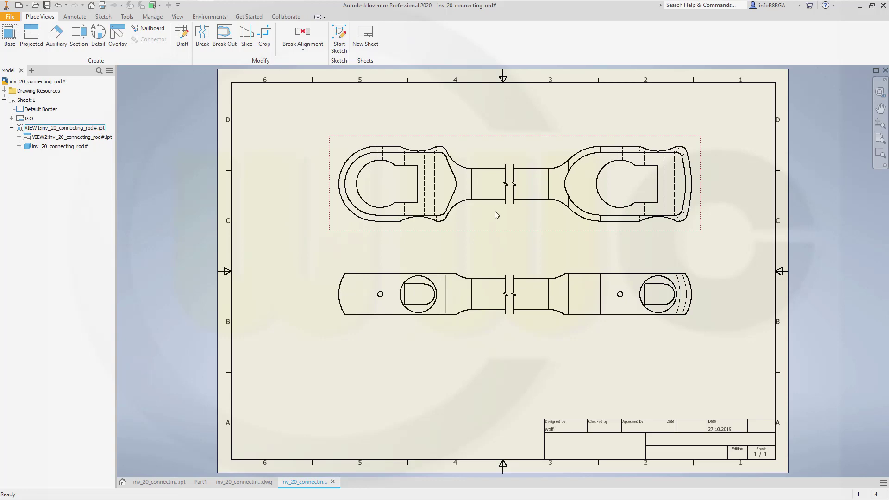
scroll(494, 210, "up", 1)
scroll(494, 214, "down", 2)
scroll(500, 224, "up", 1)
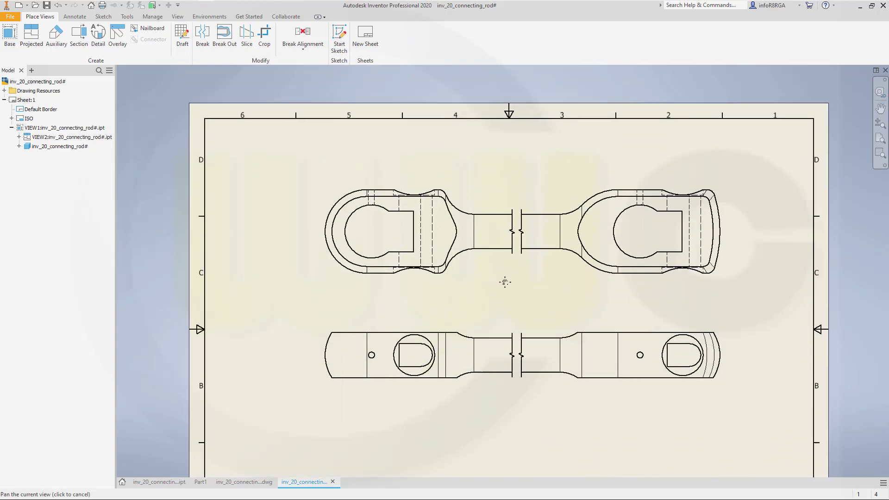
scroll(486, 246, "down", 2)
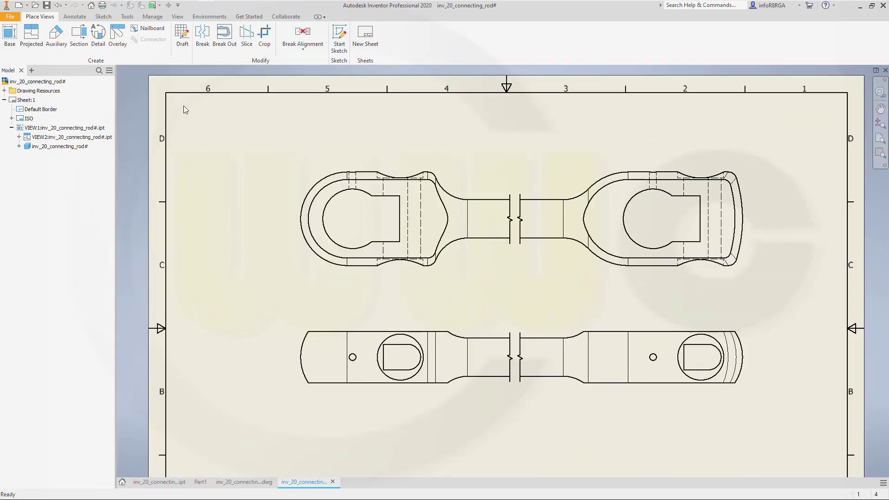
- Center-mark the left and right eye holes in the top view
left_click(75, 16)
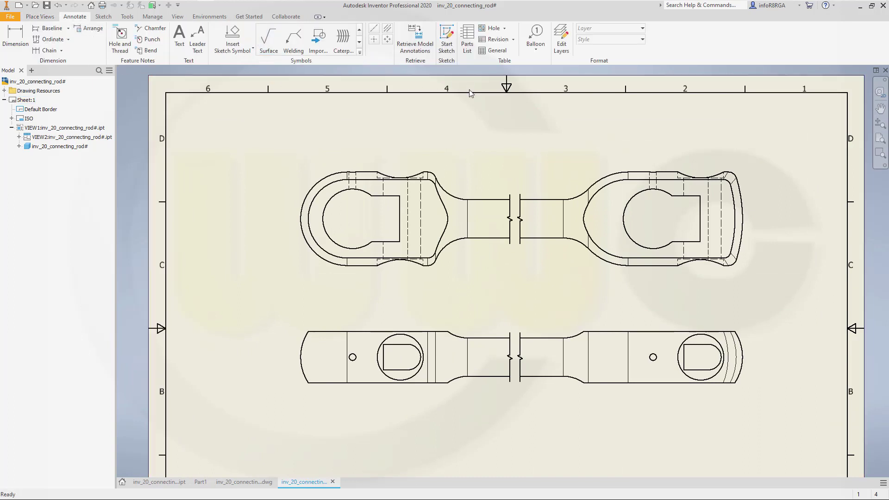
left_click(375, 41)
left_click(337, 204)
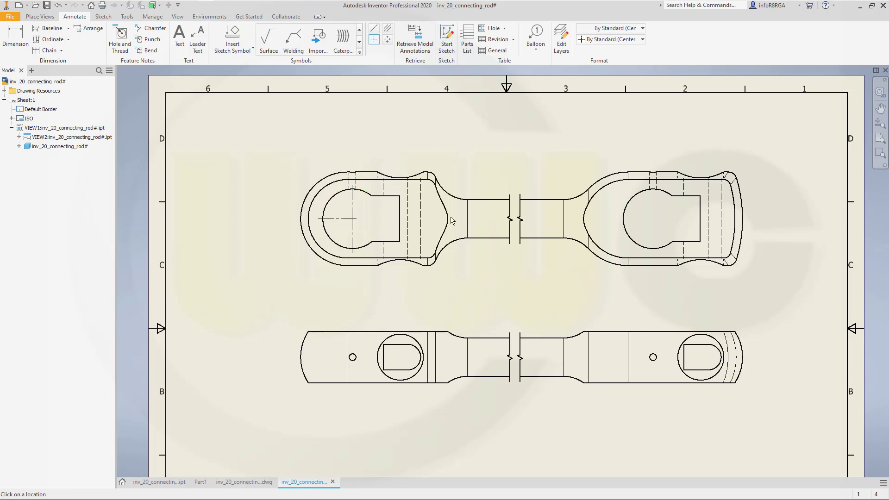
left_click(627, 208)
- Center-mark the small holes, rounded slot ends and large circles in the lower view
scroll(424, 280, "down", 3)
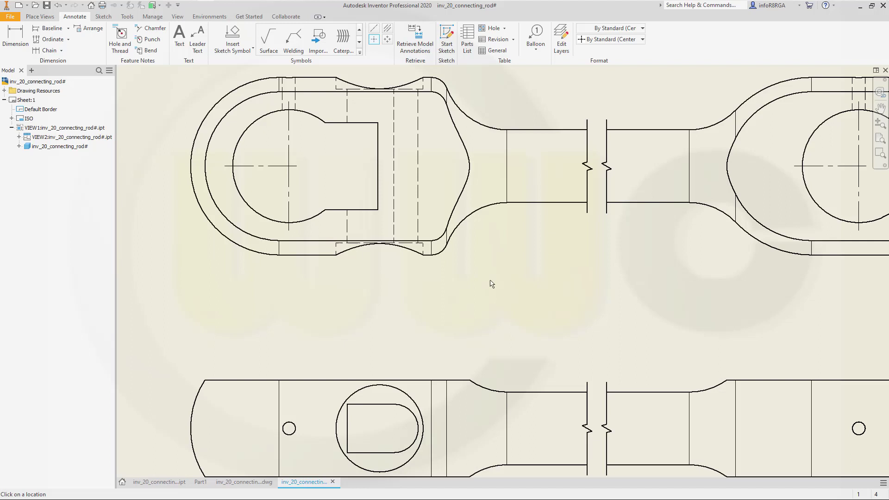
mouse_move(529, 292)
middle_mouse_down()
mouse_move(539, 166)
mouse_move(554, 124)
middle_mouse_up()
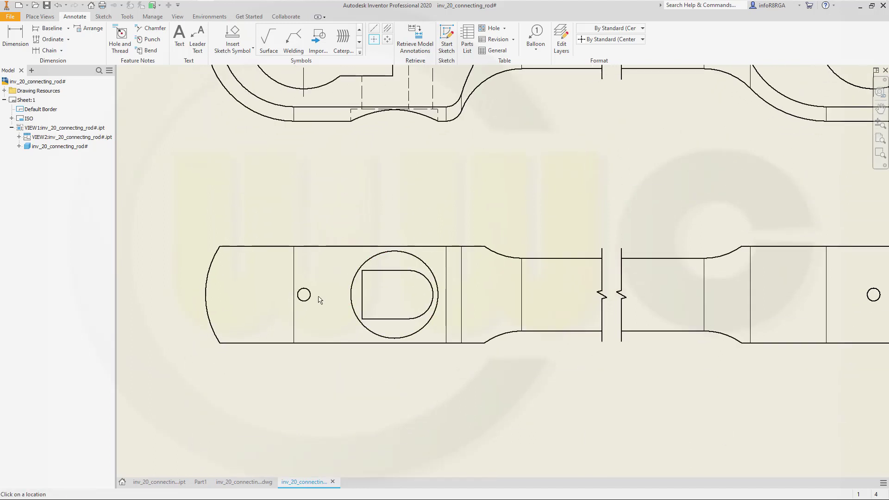
left_click(309, 301)
left_click(874, 295)
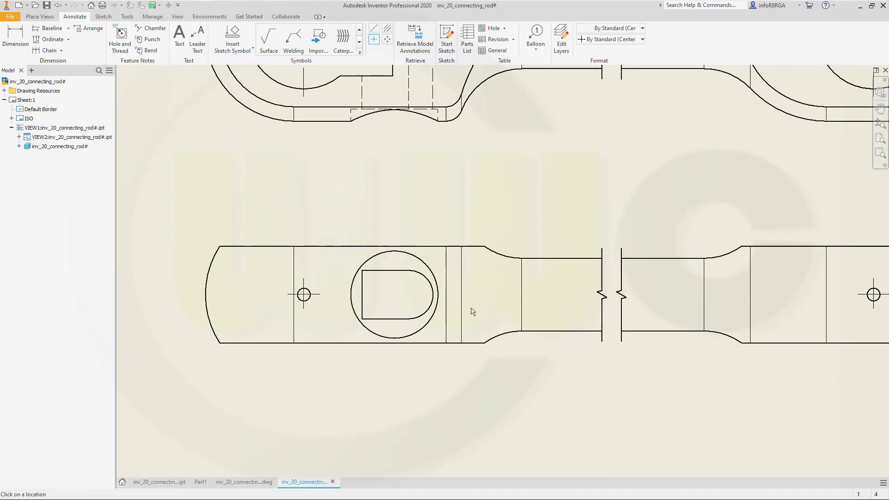
left_click(425, 310)
left_click(431, 273)
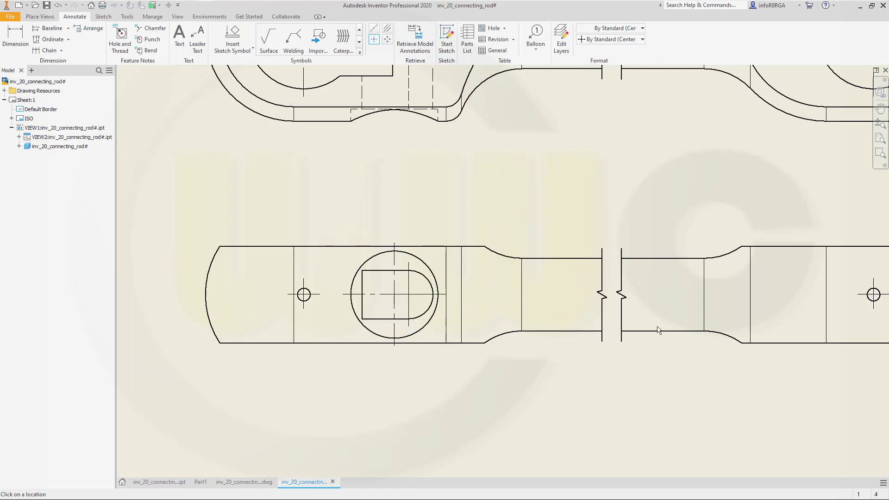
middle_click_drag(876, 317, 541, 278)
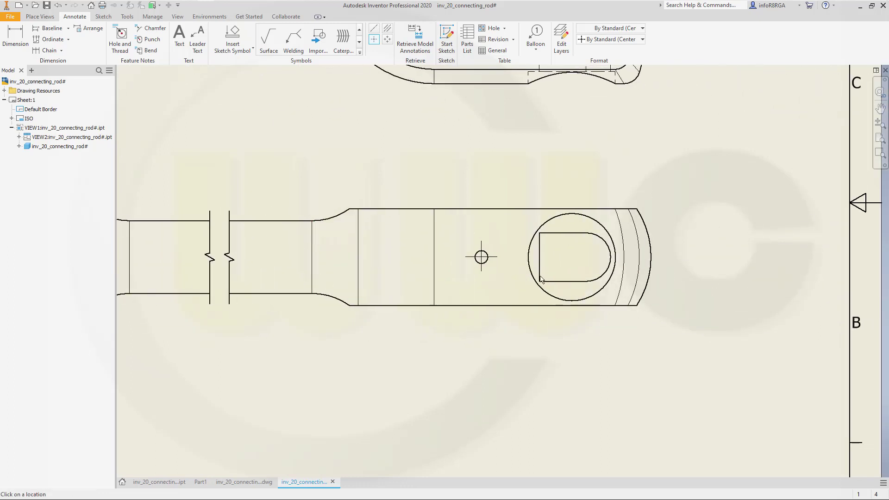
left_click(604, 241)
left_click(598, 222)
- Center-mark the right eye arc in the top view and recentre both views
scroll(631, 264, "down", 3)
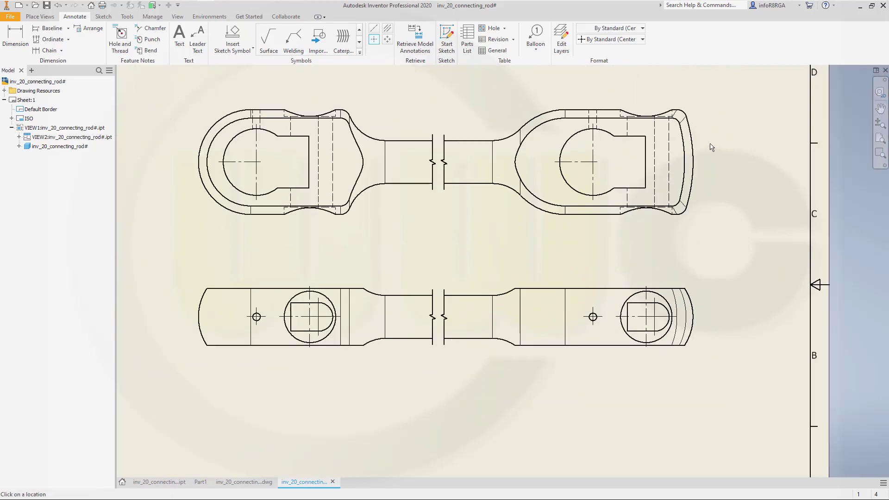
left_click(695, 148)
middle_click_drag(482, 289, 534, 316)
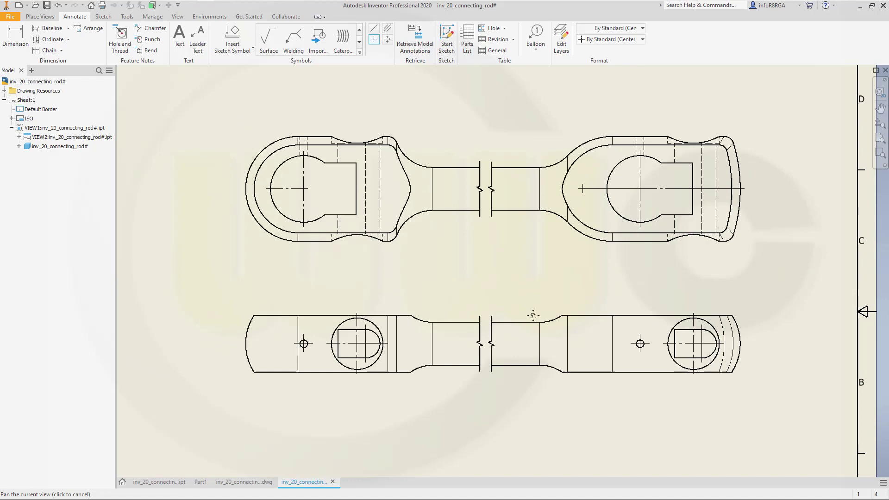
scroll(532, 268, "down", 4)
scroll(529, 268, "up", 2)
scroll(530, 271, "down", 3)
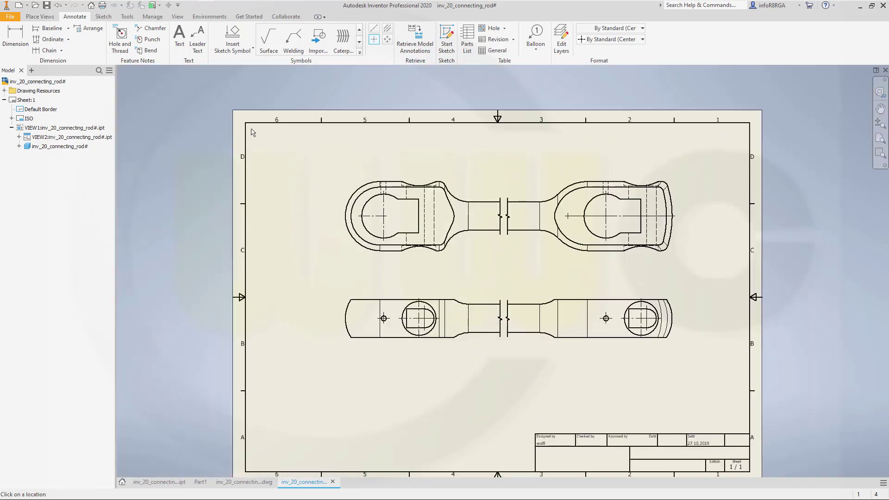
- Dimension the left eye hole as a Ø70,00 diameter above the view
left_click(15, 39)
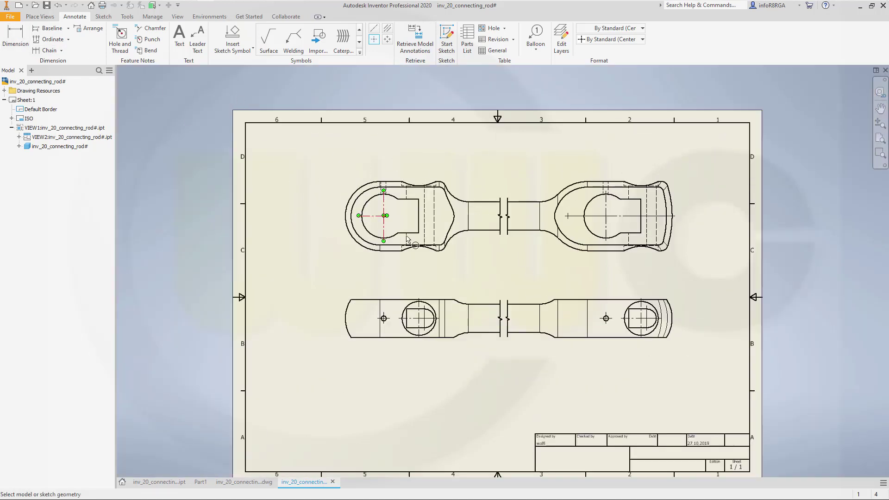
scroll(402, 231, "up", 3)
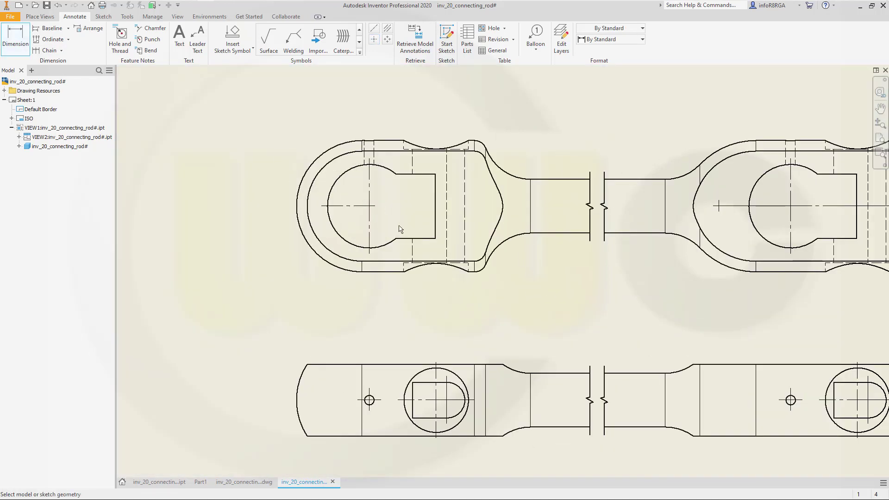
left_click(343, 175)
right_click(289, 123)
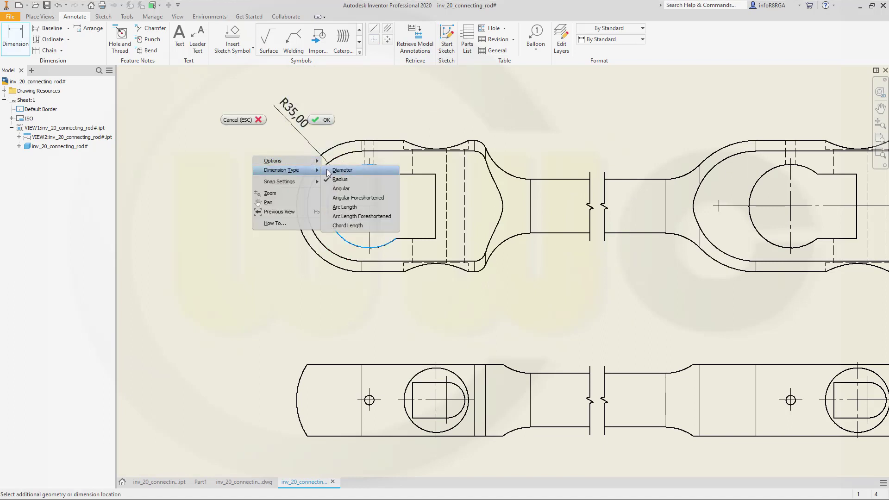
left_click(327, 168)
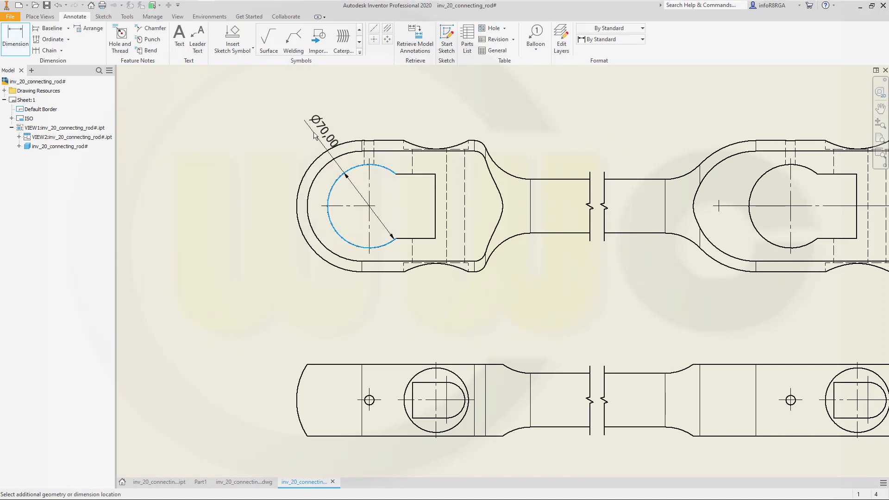
left_click(356, 149)
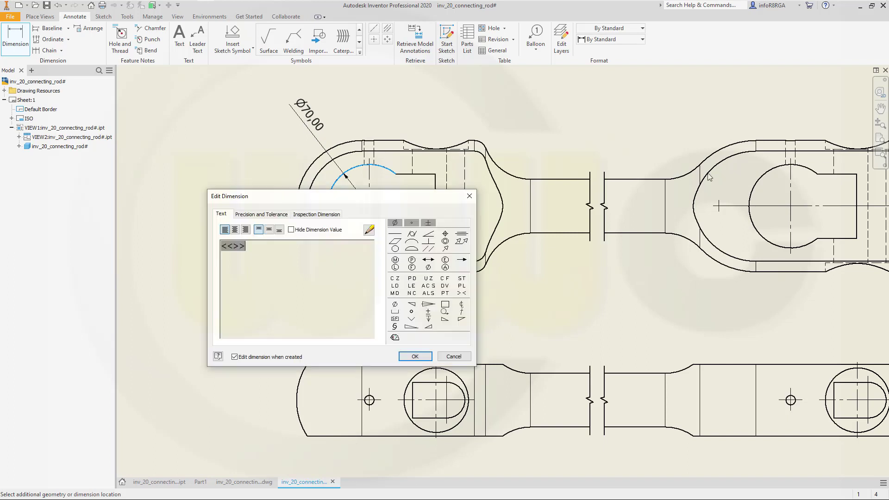
left_click(415, 357)
- Add the matching Ø70,00 diameter dimension to the right eye hole
left_click(765, 180)
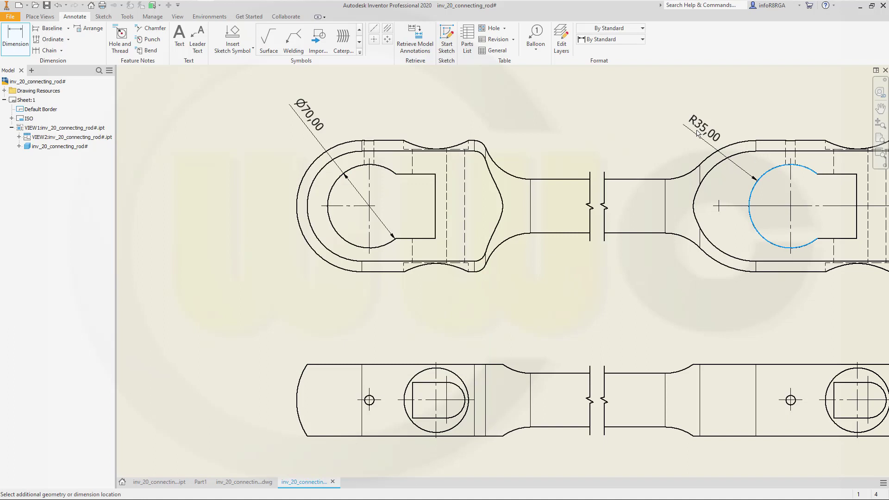
right_click(690, 116)
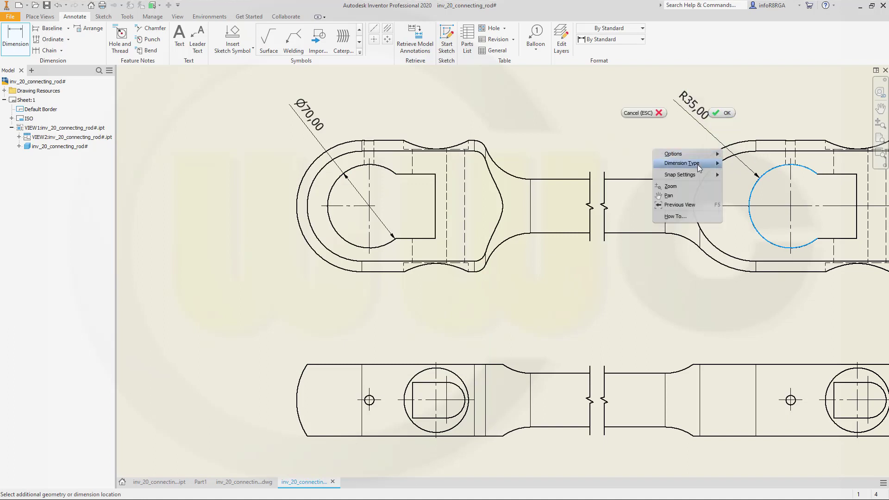
mouse_move(701, 163)
left_click(744, 164)
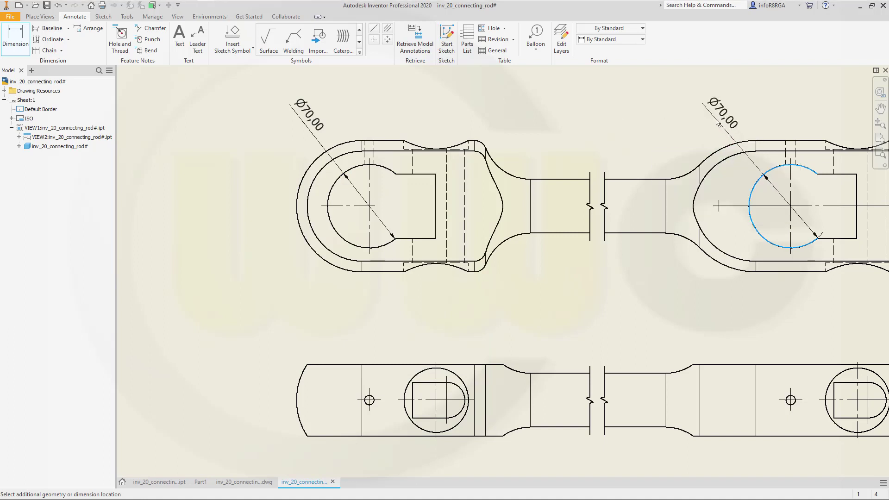
left_click(513, 249)
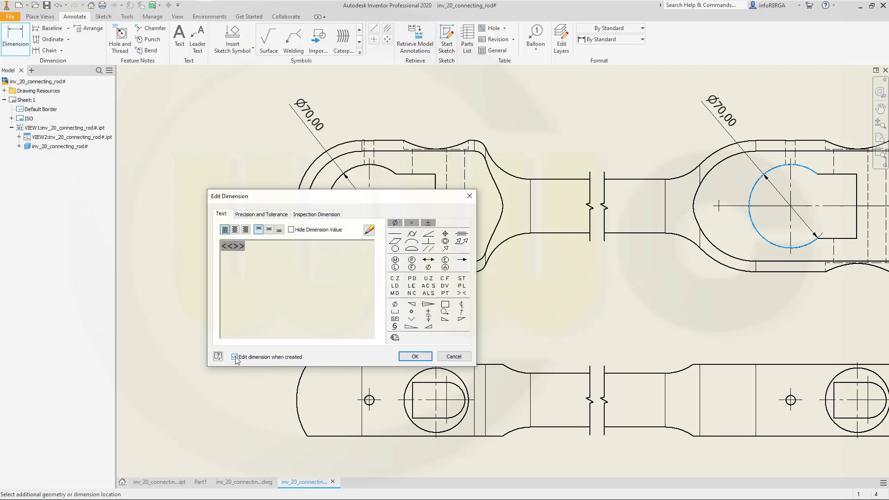
- Accept the right eye's diameter and dimension the left slot width as 54,00
left_click(415, 357)
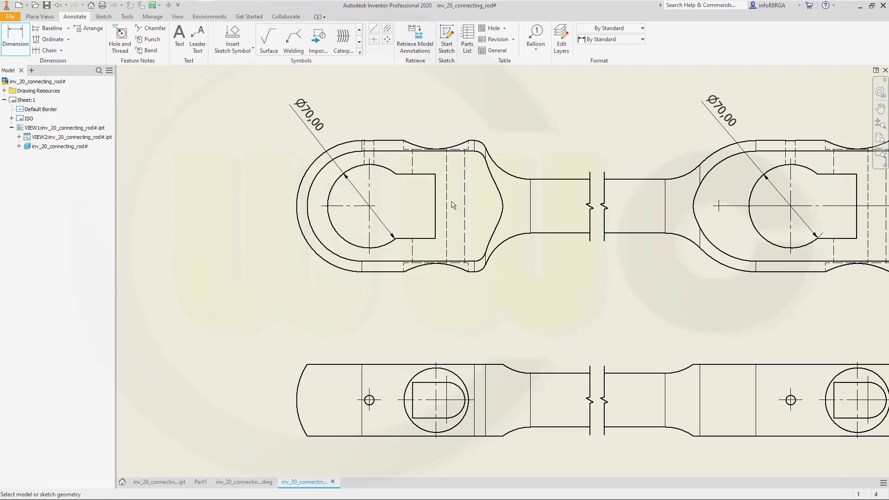
left_click(420, 175)
left_click(413, 238)
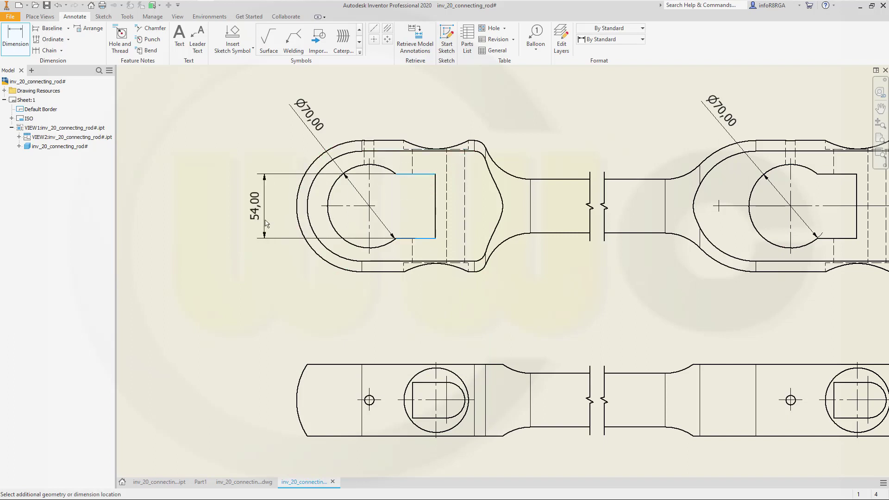
left_click(284, 226)
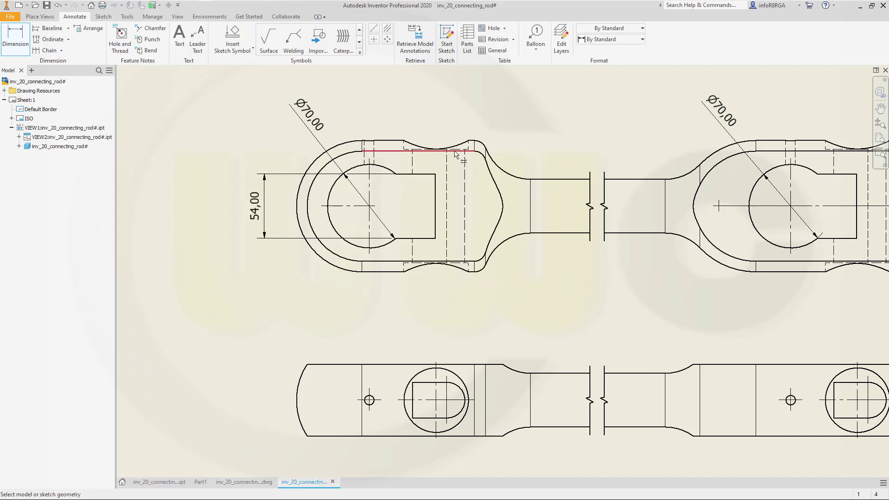
- Add the 95,00 eye height dimension outside the 54,00 one
scroll(469, 169, "up", 3)
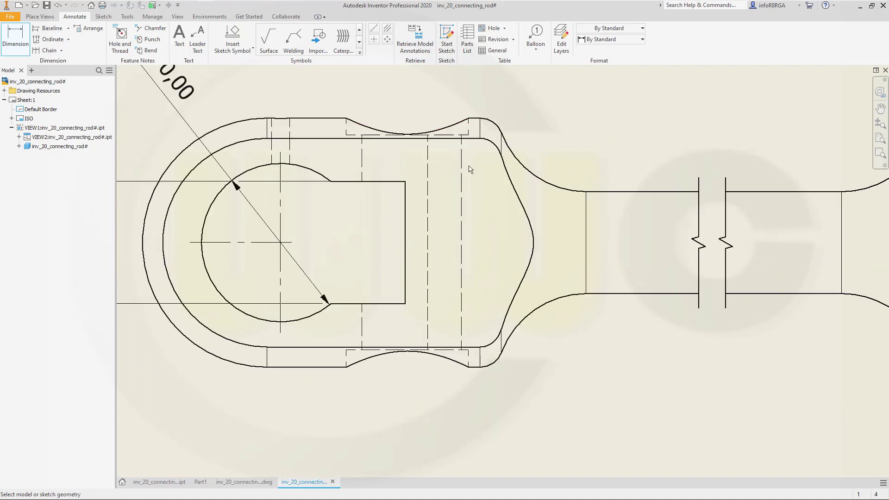
left_click(451, 135)
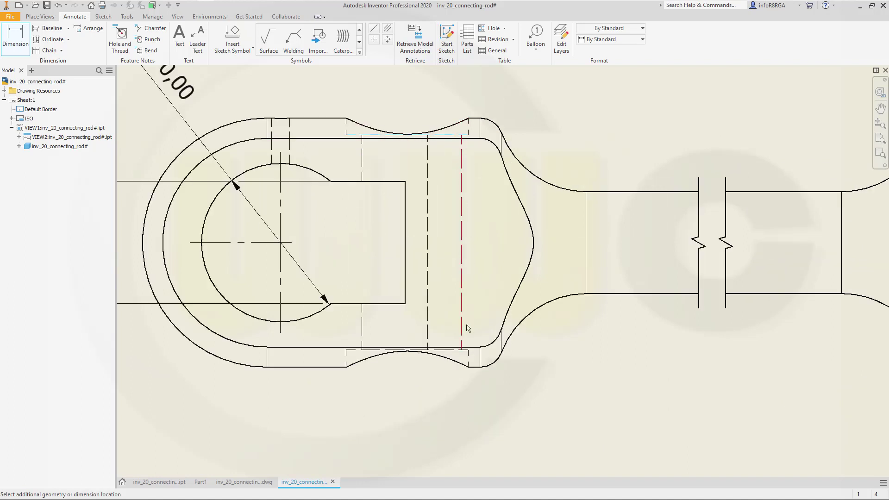
left_click(445, 352)
middle_click_drag(370, 227, 720, 193)
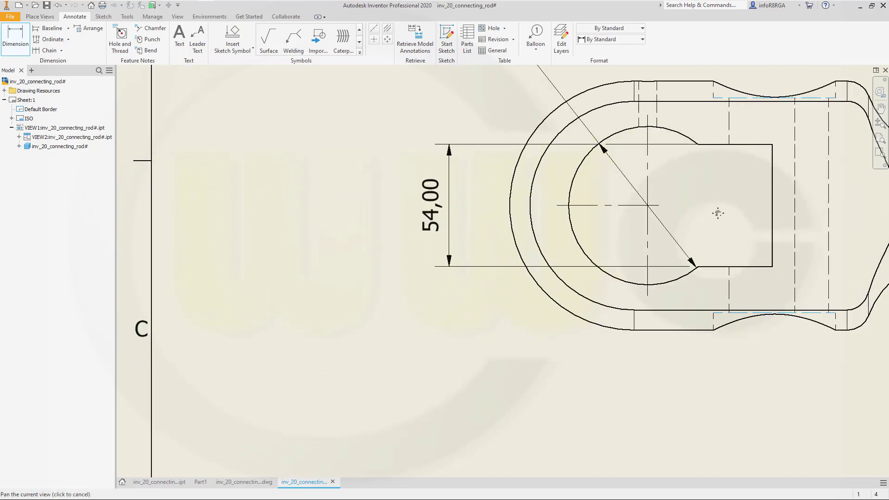
left_click(366, 211)
scroll(583, 218, "up", 2)
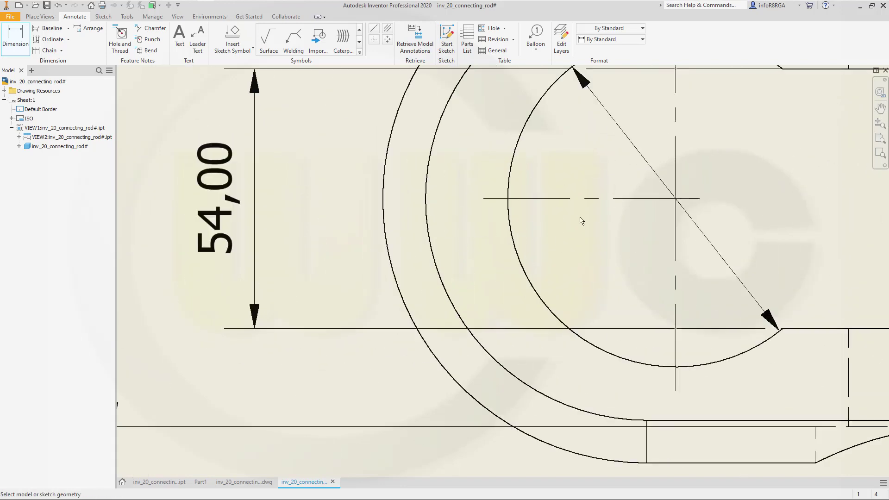
scroll(603, 215, "down", 5)
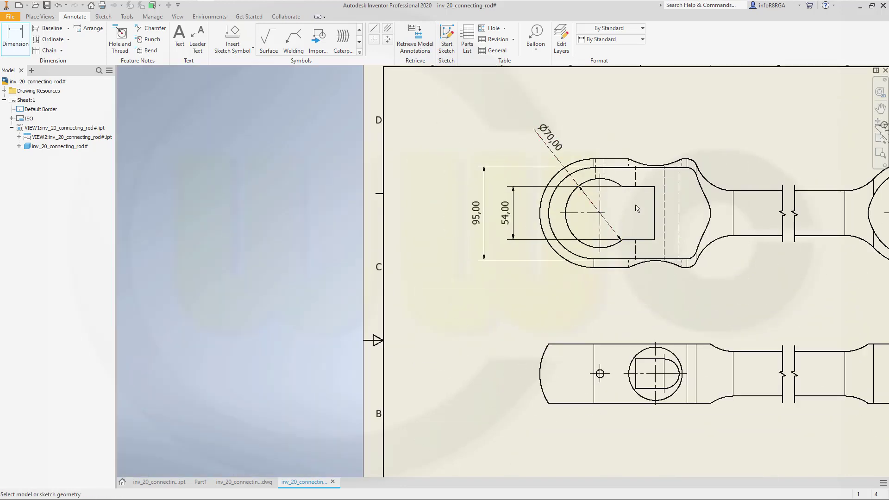
- Add the 110,00 overall height left of 95,00 and zoom out to the whole sheet
left_click(609, 162)
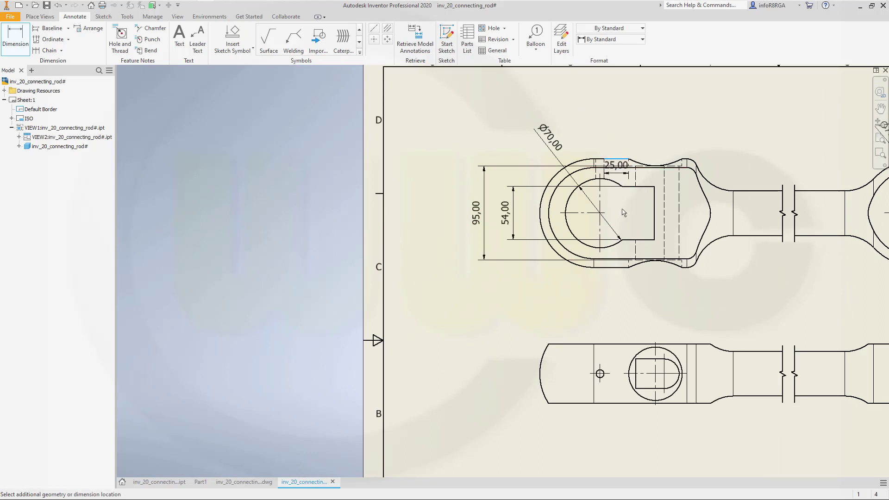
left_click(542, 239)
left_click(447, 215)
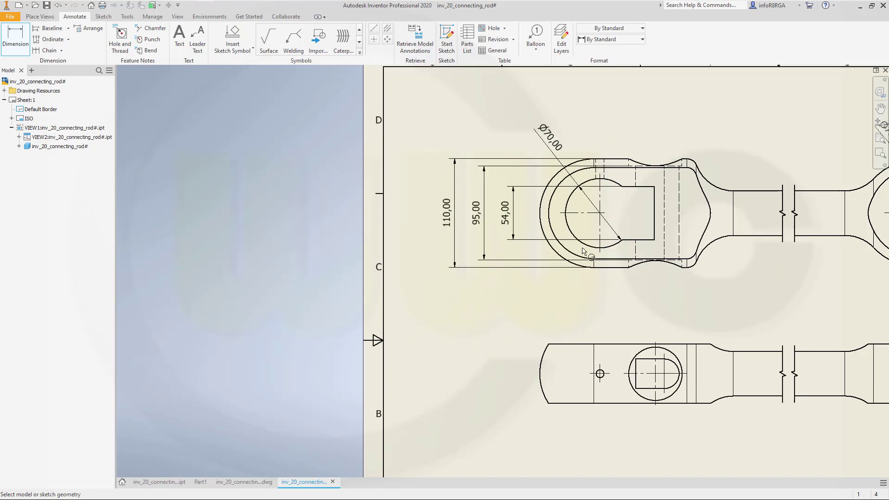
scroll(583, 252, "down", 4)
scroll(563, 246, "up", 4)
scroll(593, 252, "down", 5)
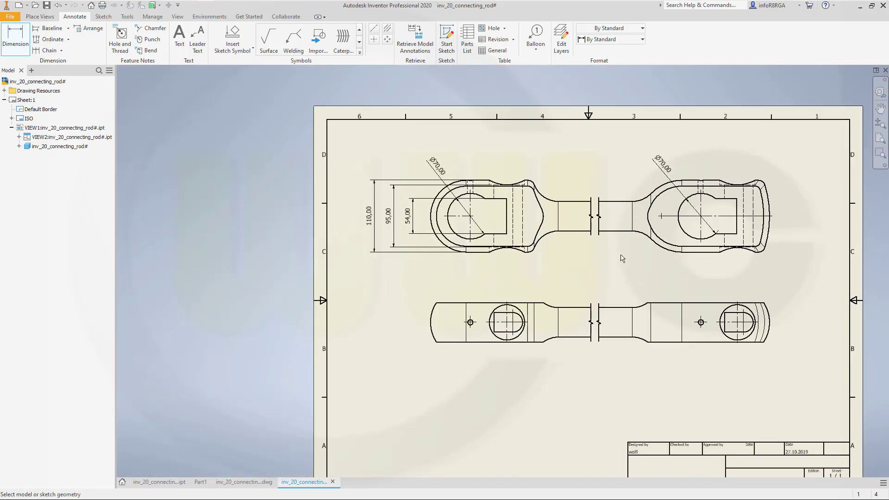
- Dimension the right end's heights: 54,00 slot width, 95,00 and 110,00 overall
middle_click_drag(622, 258, 534, 279)
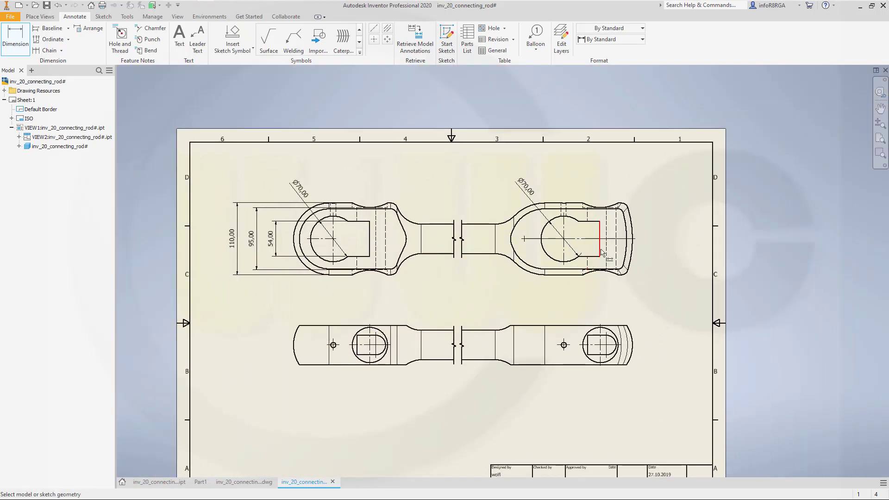
scroll(601, 252, "up", 3)
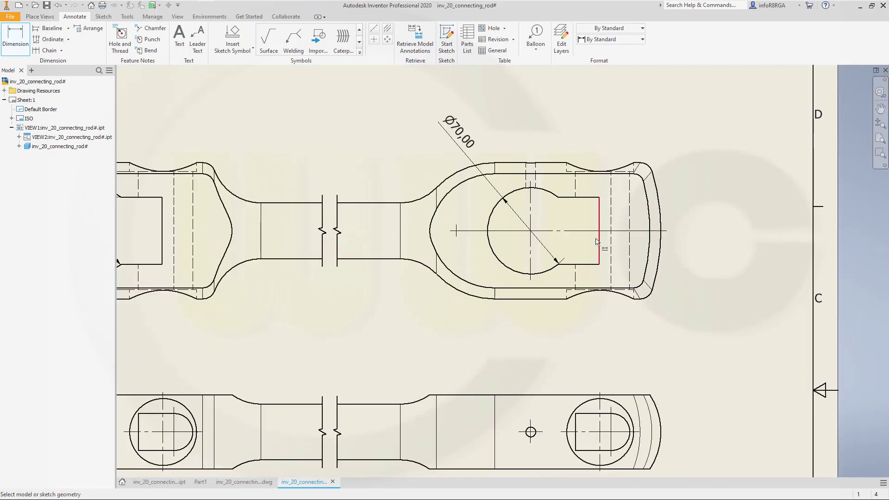
left_click(578, 198)
left_click(571, 264)
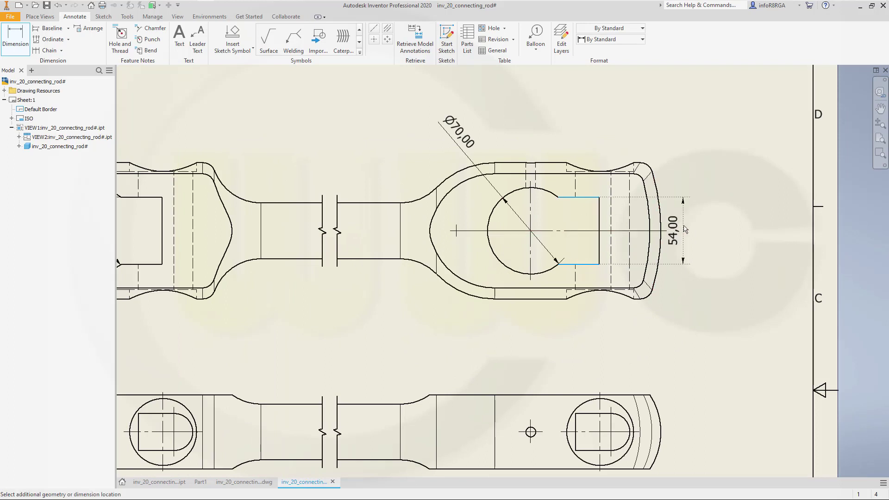
left_click(690, 227)
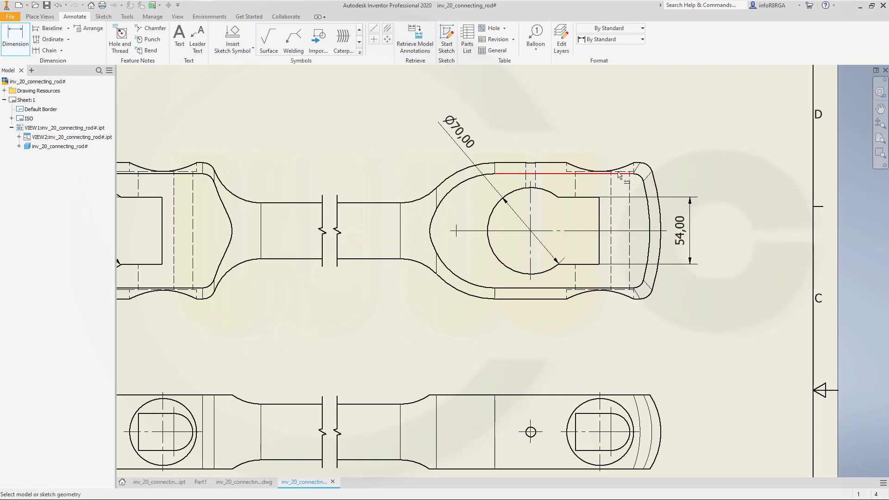
scroll(621, 175, "down", 3)
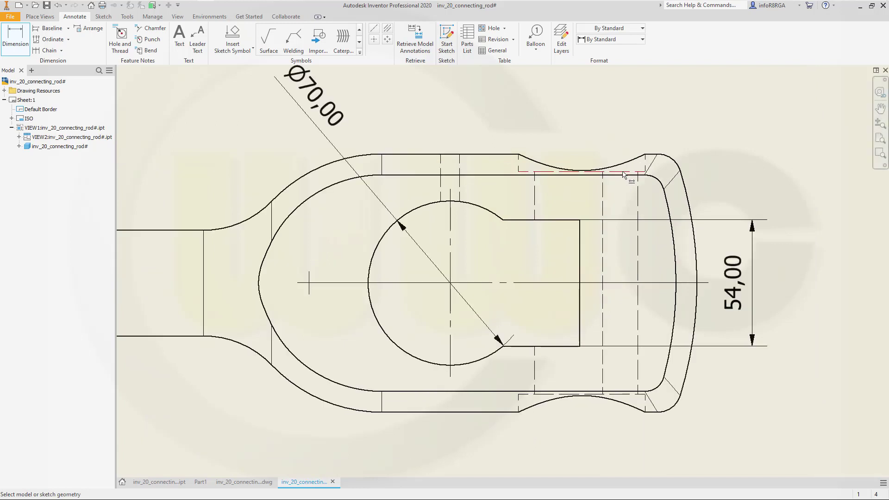
left_click(622, 173)
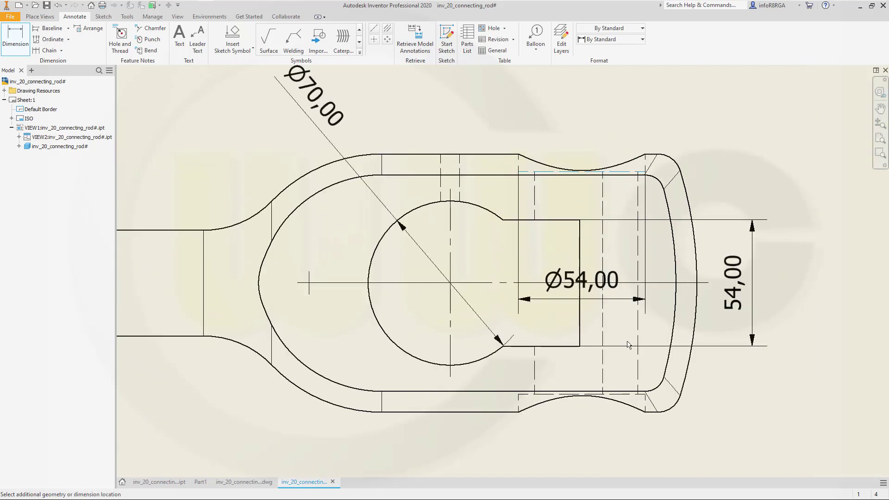
left_click(619, 398)
left_click(783, 284)
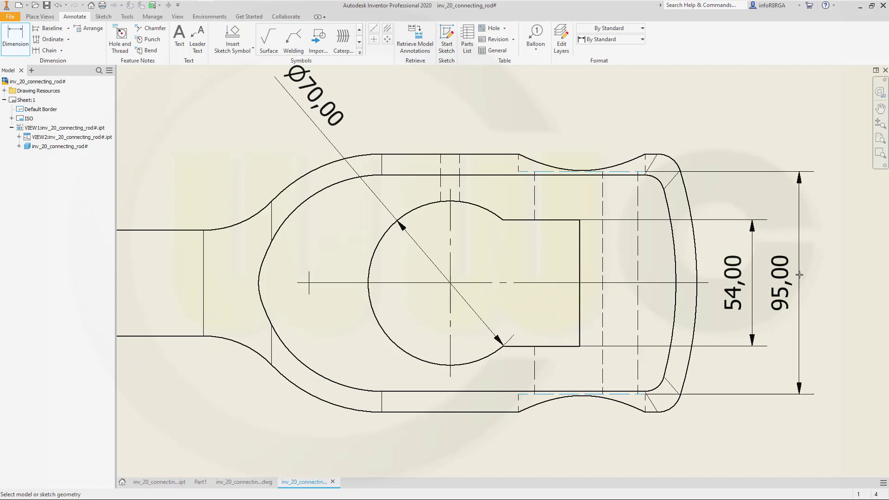
left_click(480, 155)
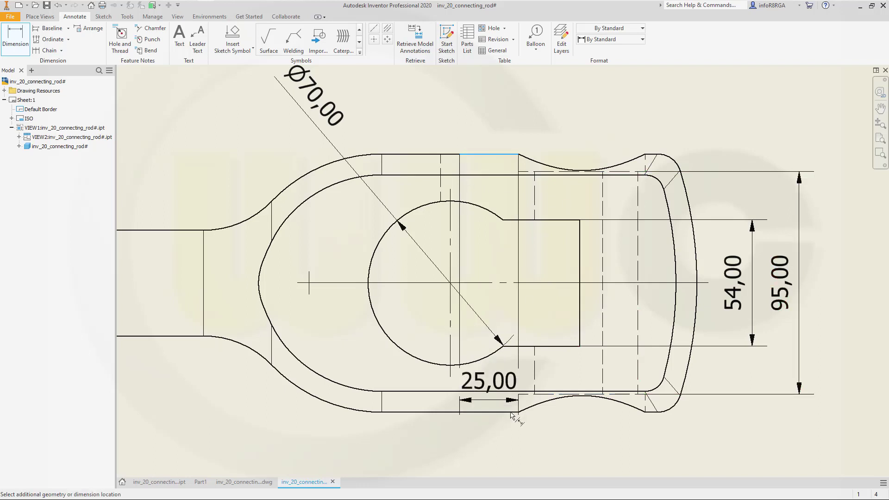
left_click(494, 409)
left_click(834, 283)
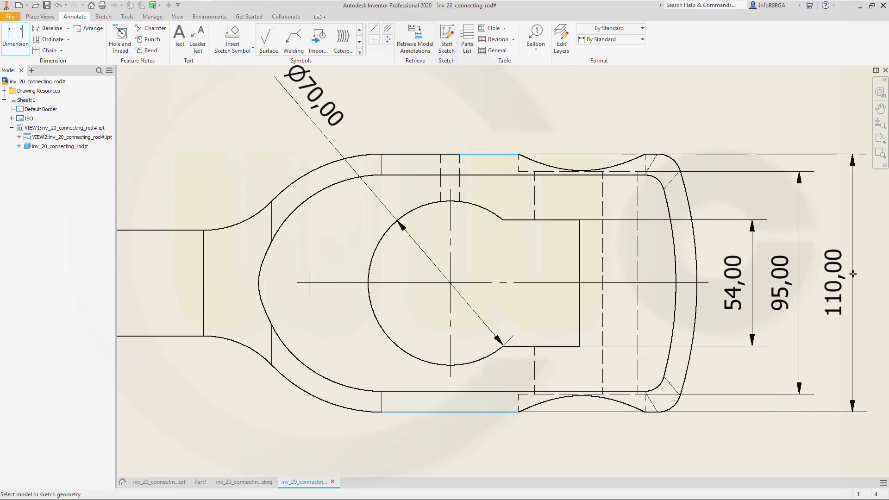
- Add an R165,00 radius to the rounded right end and R10,00 to the top corner fillet
left_click(690, 214)
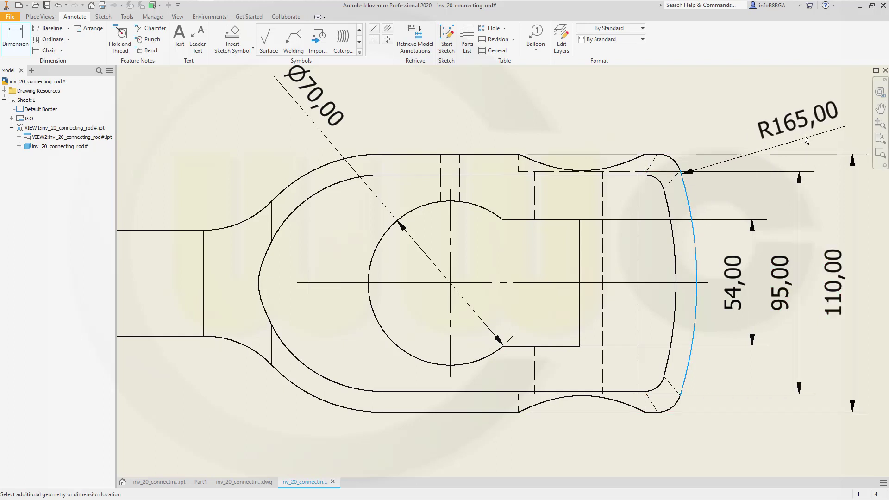
left_click(798, 152)
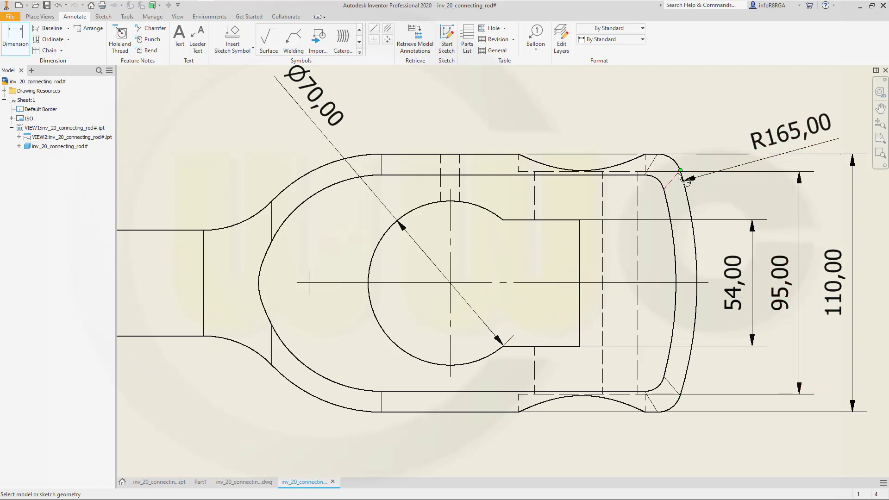
left_click(667, 160)
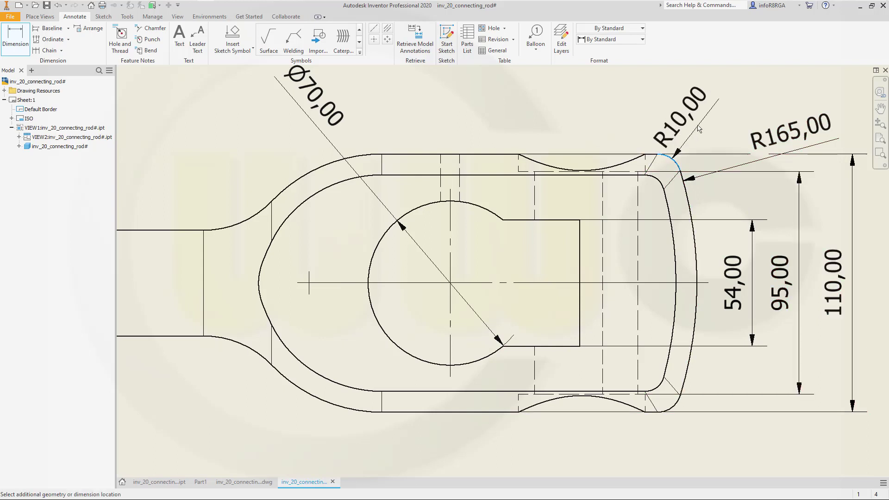
left_click(692, 103)
scroll(510, 243, "down", 5)
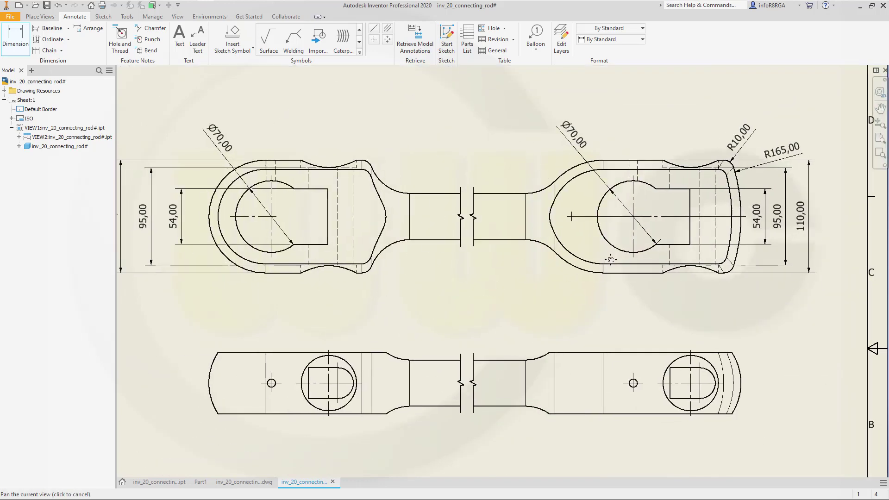
- Add the R55,00 radius to the left end's outer arc, placed below-left of the view
middle_click_drag(487, 244, 634, 251)
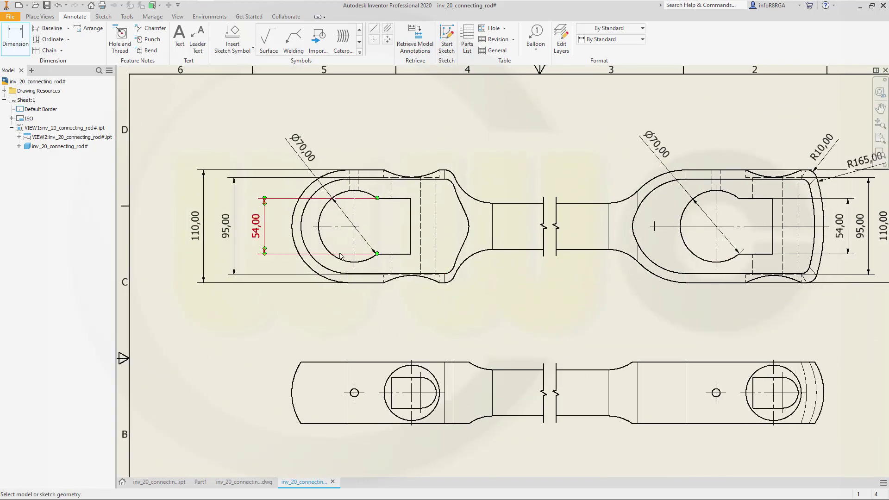
left_click(309, 267)
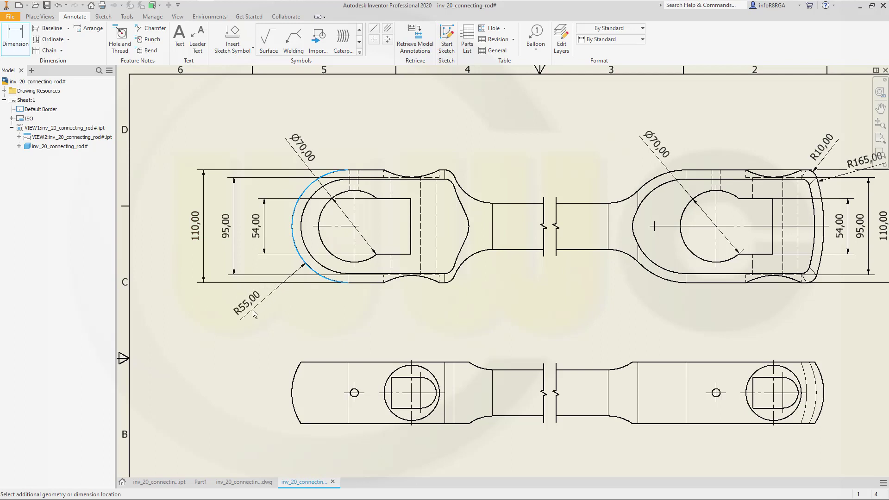
left_click(248, 309)
- Dimension 135,00 from the left Ø70 hole to the neck line, and 60,00 at the right end
middle_click_drag(481, 289, 378, 289)
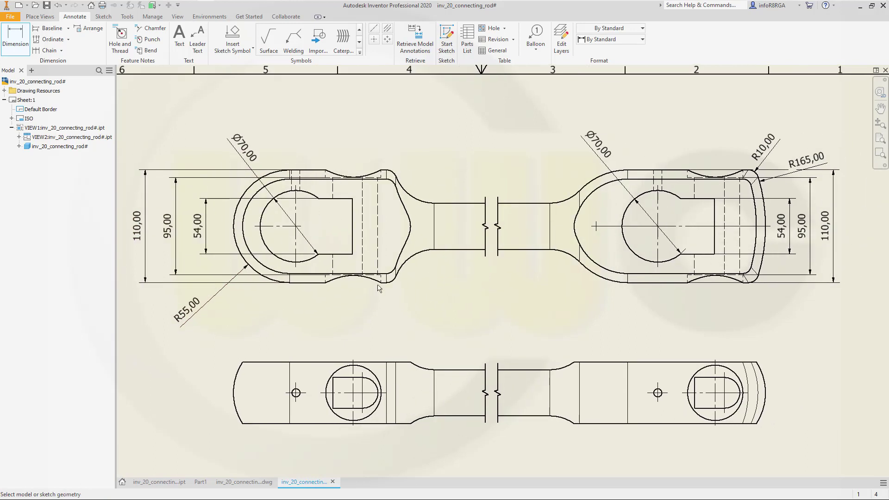
left_click(313, 194)
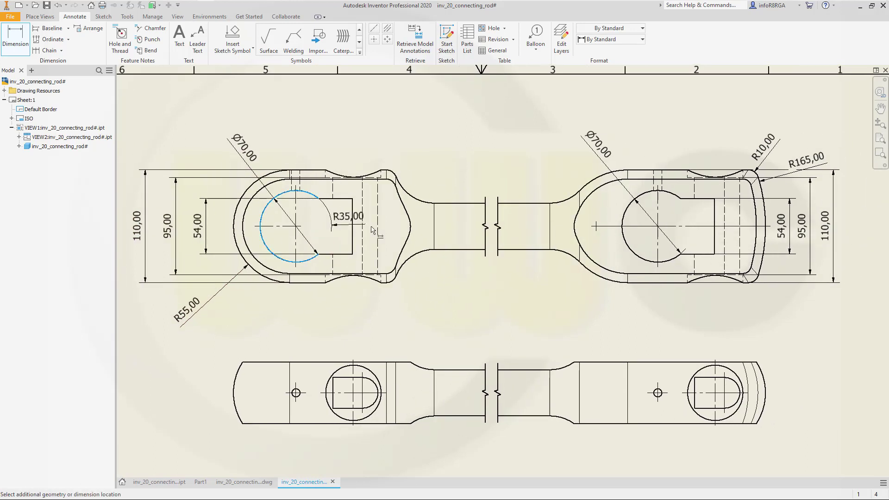
left_click(434, 225)
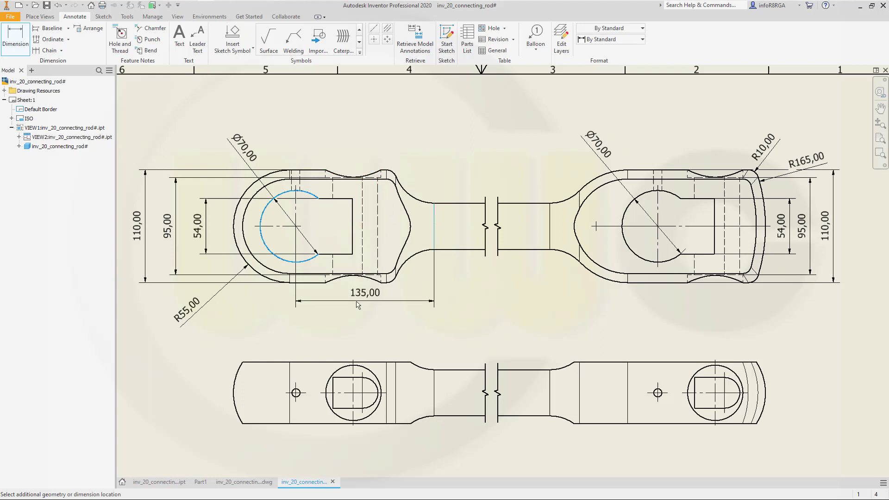
left_click(355, 305)
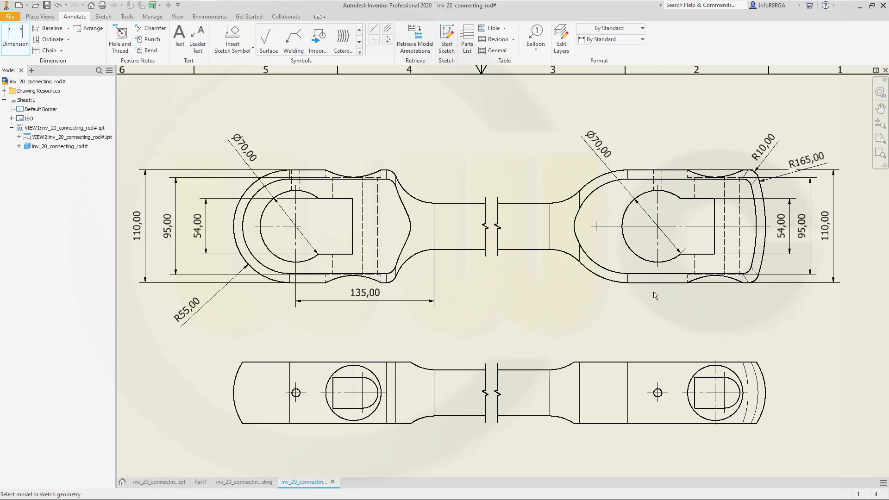
left_click(634, 253)
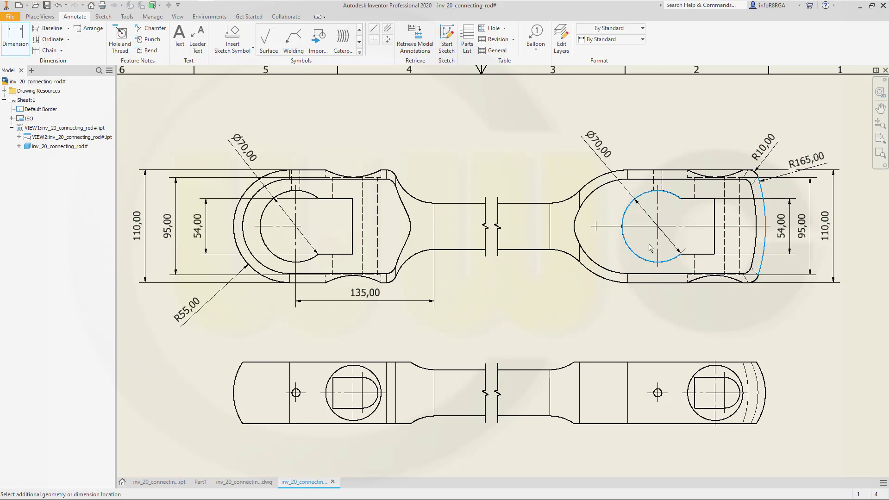
left_click(628, 306)
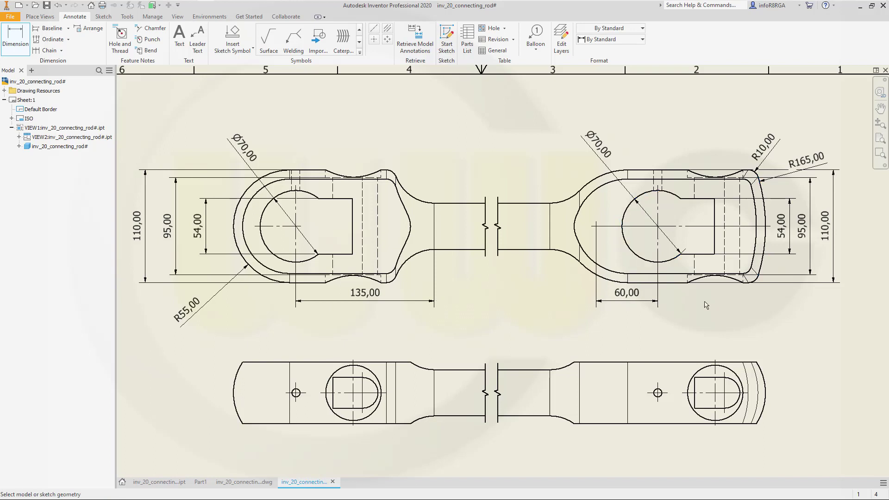
- Add a 105,00 distance from the right Ø70 hole to the centreline end, then start another distance
left_click(679, 254)
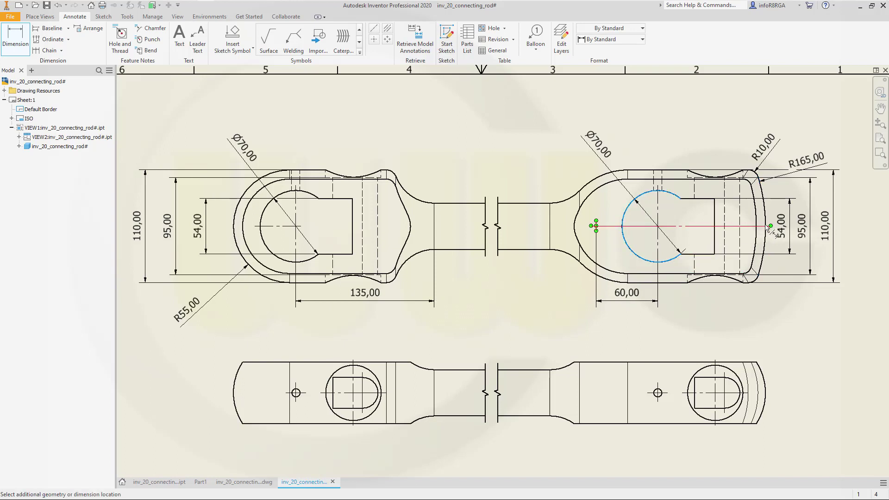
scroll(774, 231, "down", 3)
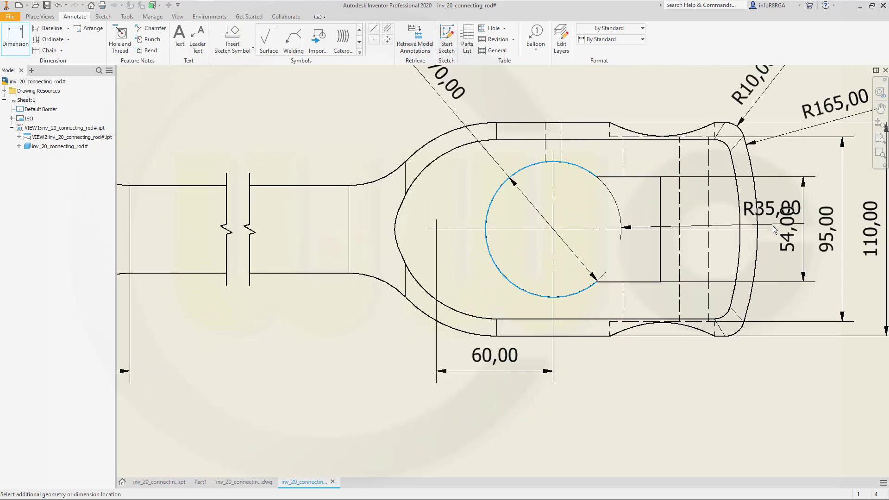
scroll(774, 231, "down", 3)
scroll(729, 242, "down", 2)
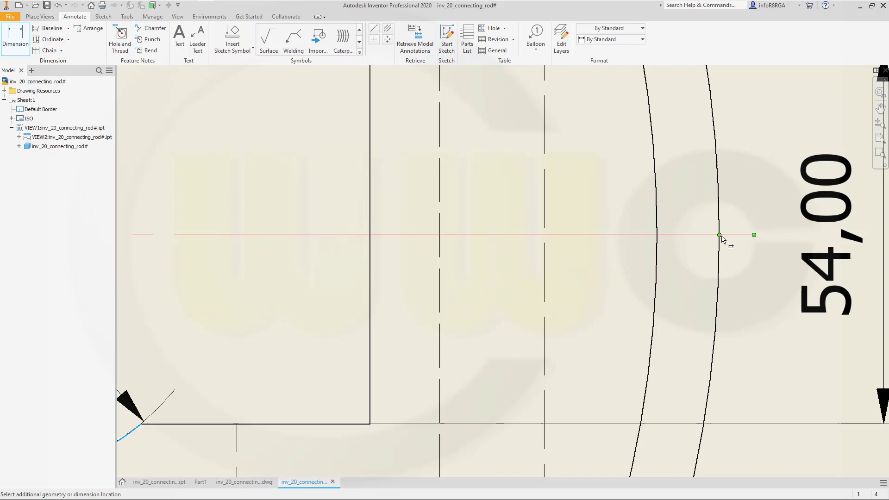
left_click(721, 238)
scroll(667, 235, "up", 3)
scroll(656, 252, "down", 2)
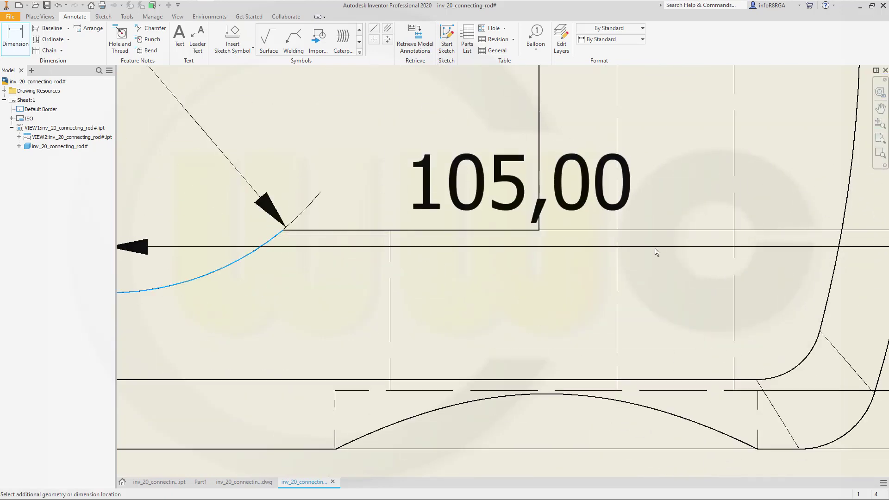
scroll(656, 253, "up", 4)
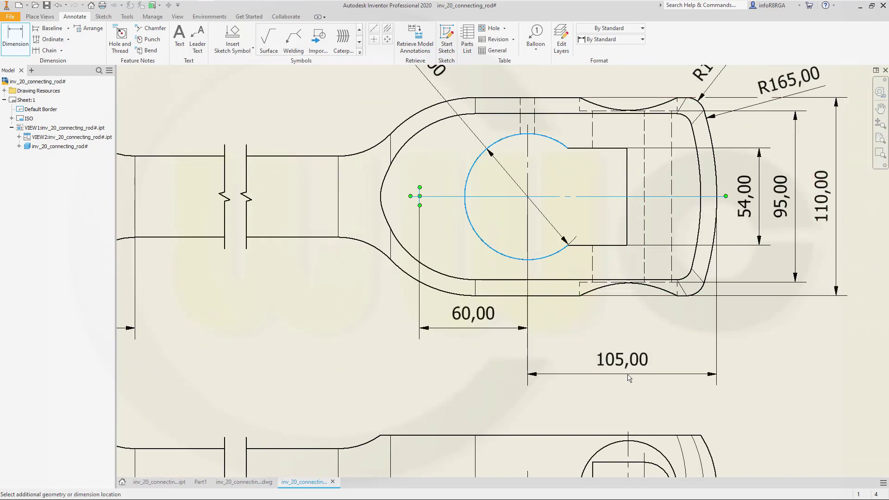
left_click(628, 367)
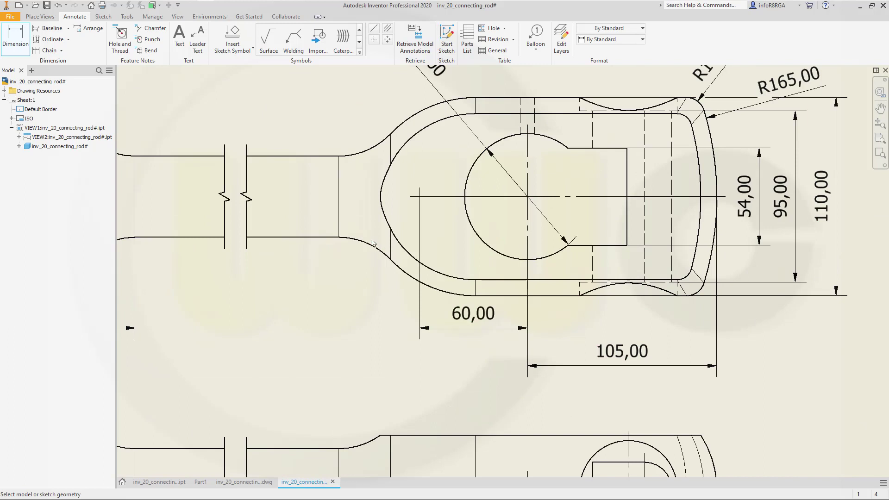
left_click(555, 256)
left_click(338, 222)
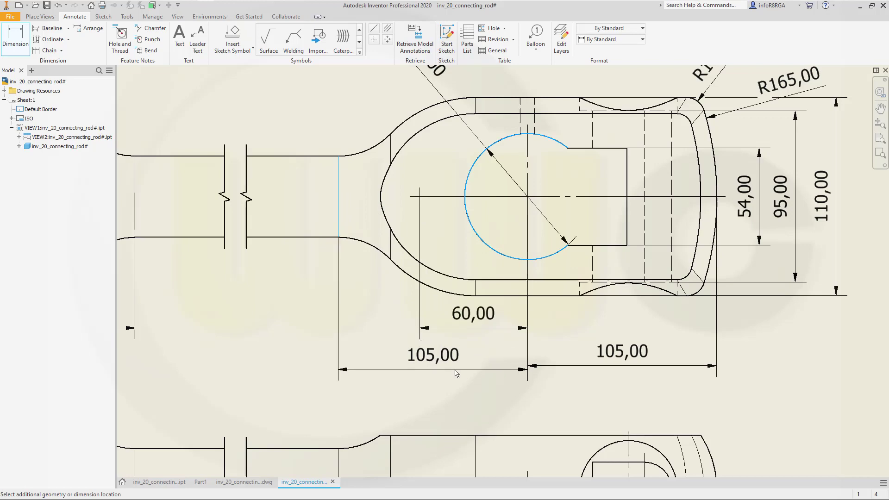
- Place the second 105,00 distance, then add R40,00 and R10,00 radii to the left-side fillets
left_click(451, 370)
scroll(425, 294, "up", 10)
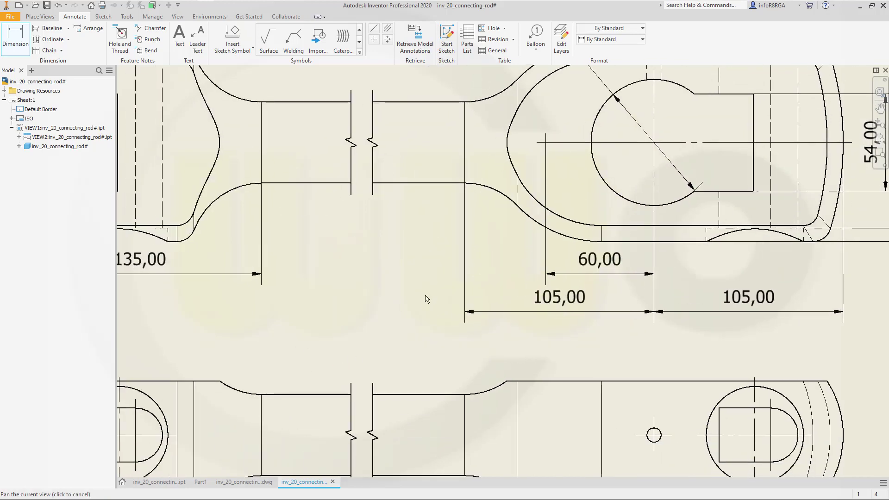
scroll(536, 222, "down", 6)
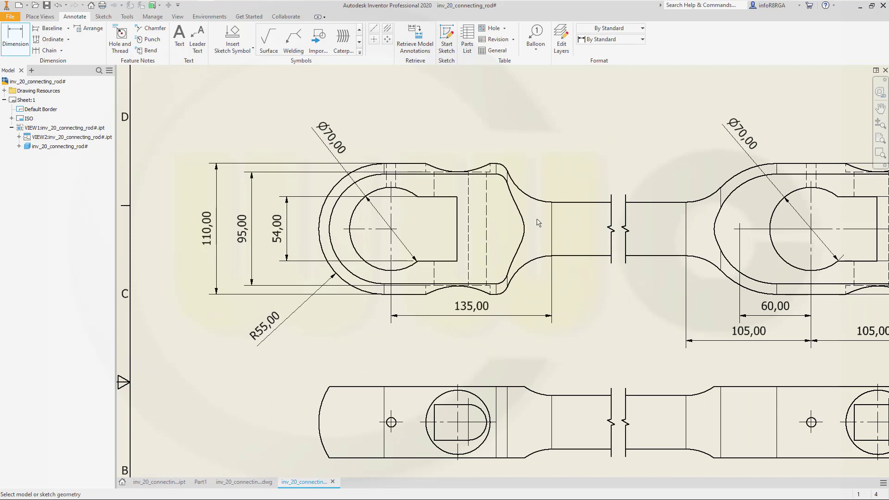
left_click(520, 202)
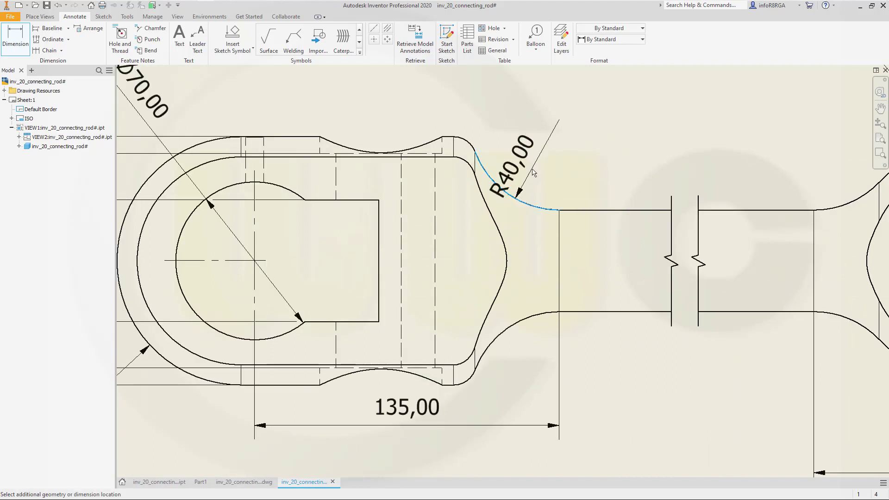
left_click(484, 139)
left_click(464, 140)
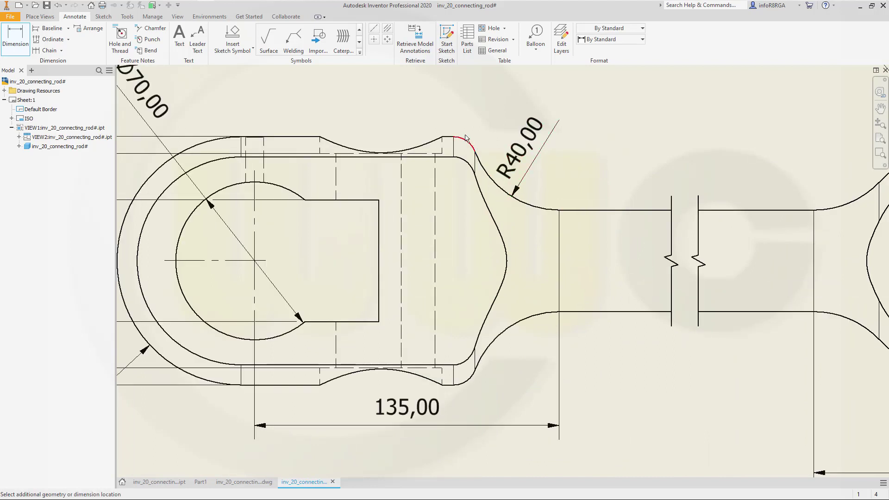
left_click(467, 95)
- Add R40,00 to the right fillet and R65,00 to the right eye's outer arc; leave Ø70,00 unchanged
middle_click_drag(644, 218, 450, 254)
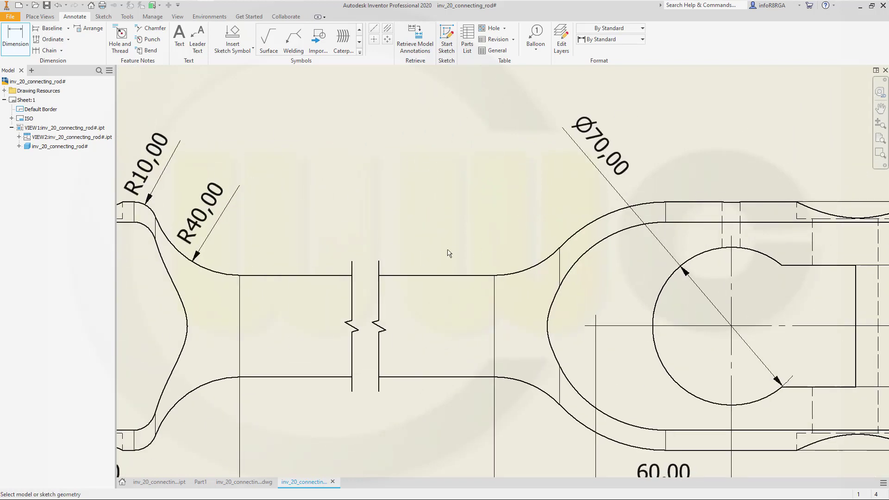
left_click(534, 266)
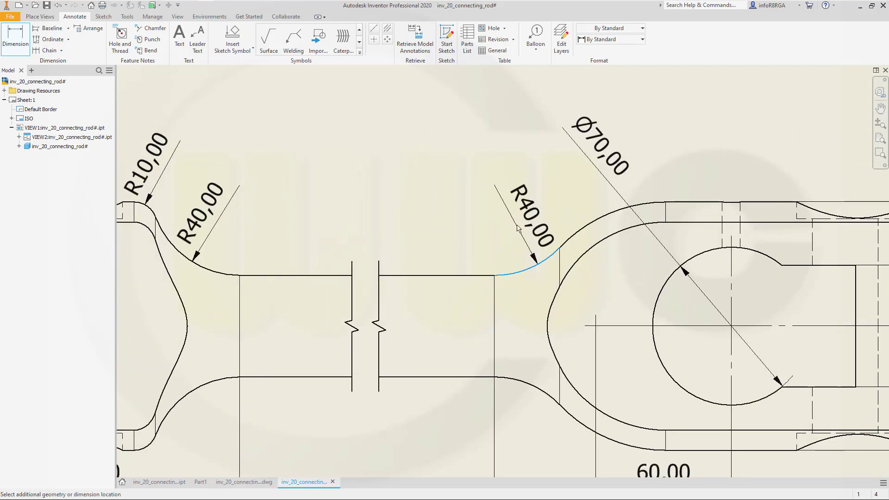
left_click(533, 217)
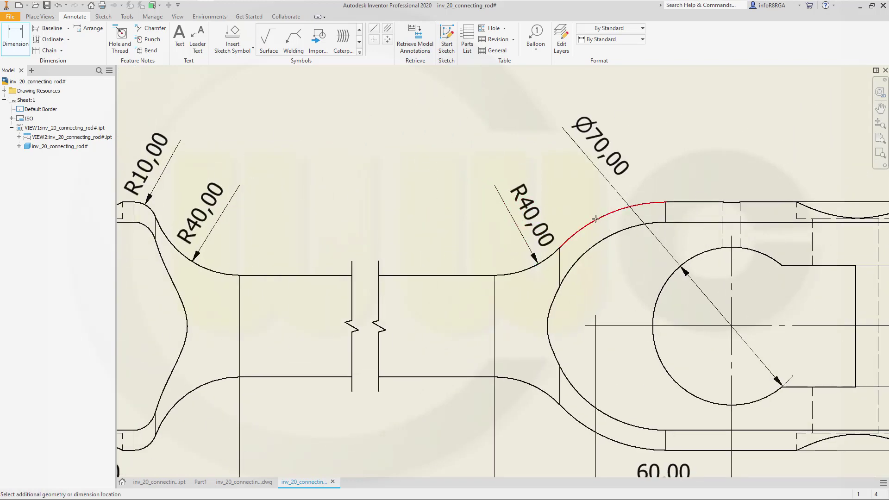
left_click(596, 219)
left_click(599, 156)
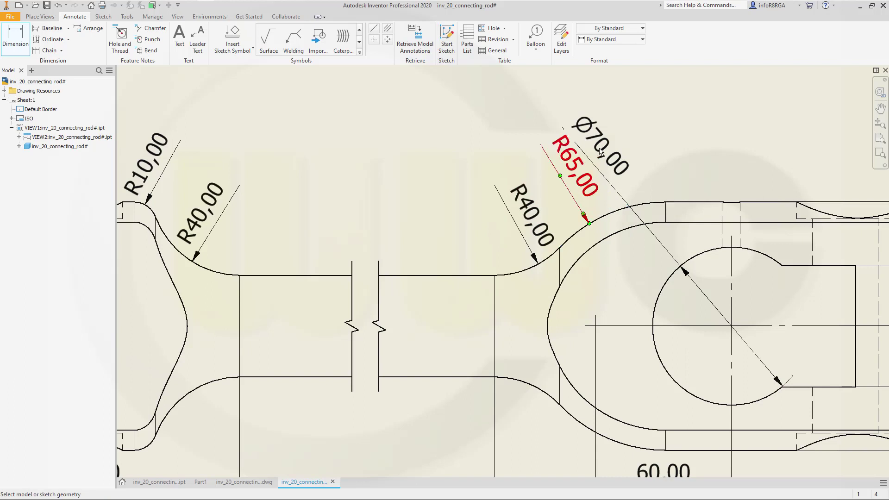
left_click(638, 135)
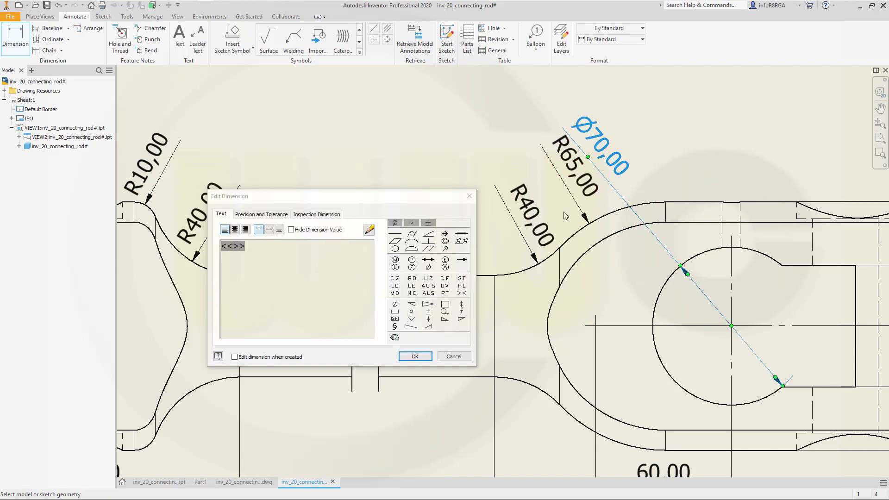
left_click(460, 357)
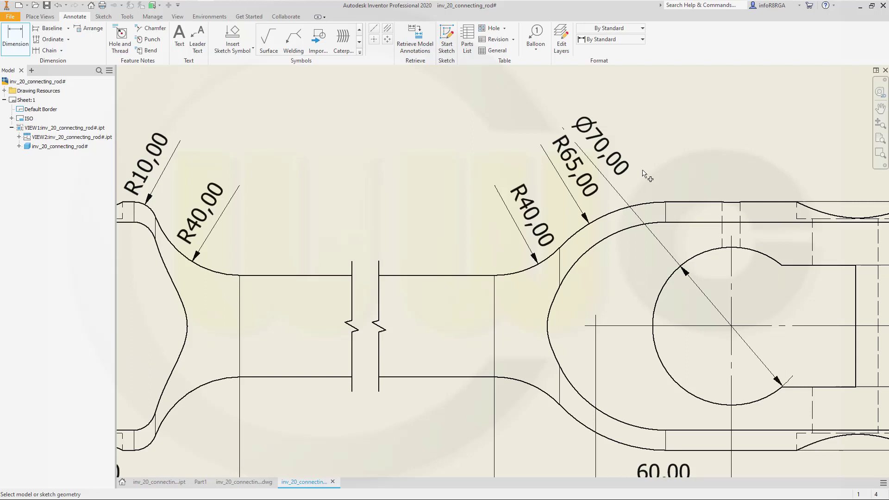
- Slide the right Ø70,00 dimension text along its line and rotate it steeper
left_click_drag(619, 162, 617, 194)
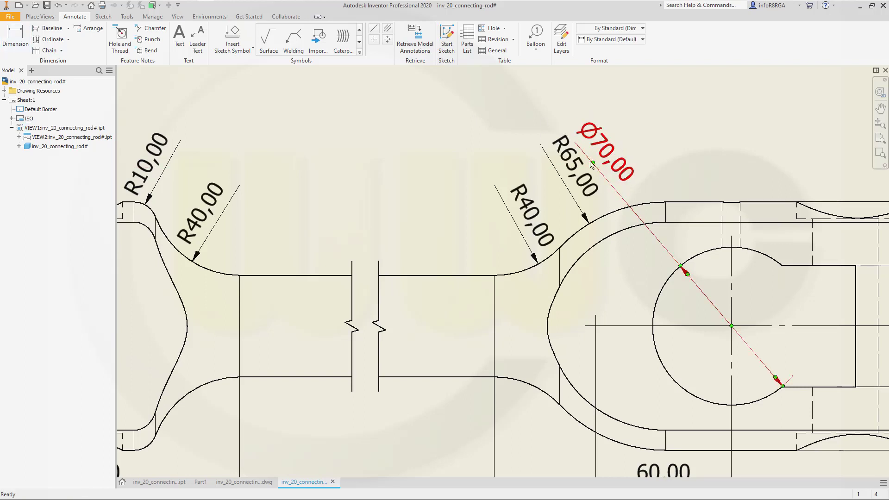
left_click_drag(594, 165, 634, 146)
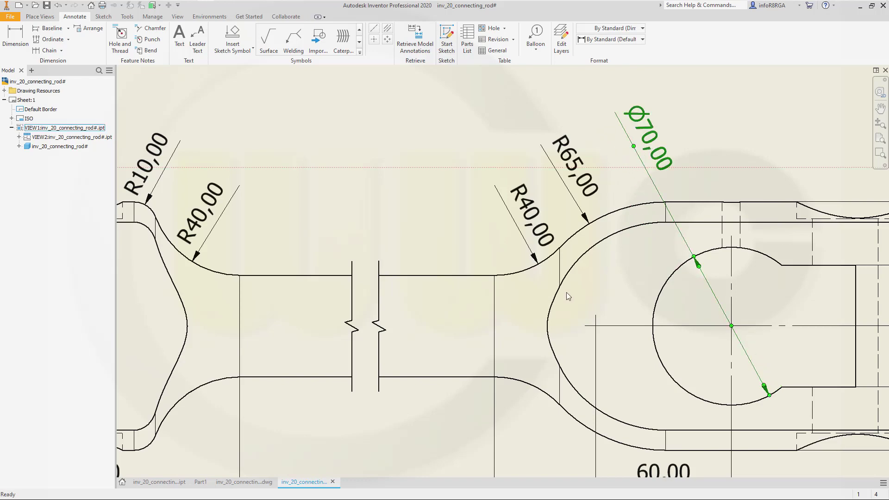
scroll(630, 202, "down", 5)
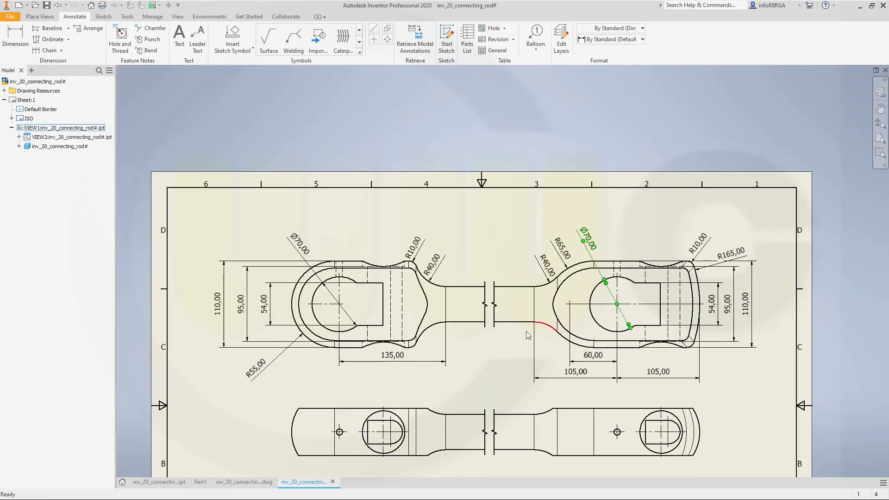
key("F1")
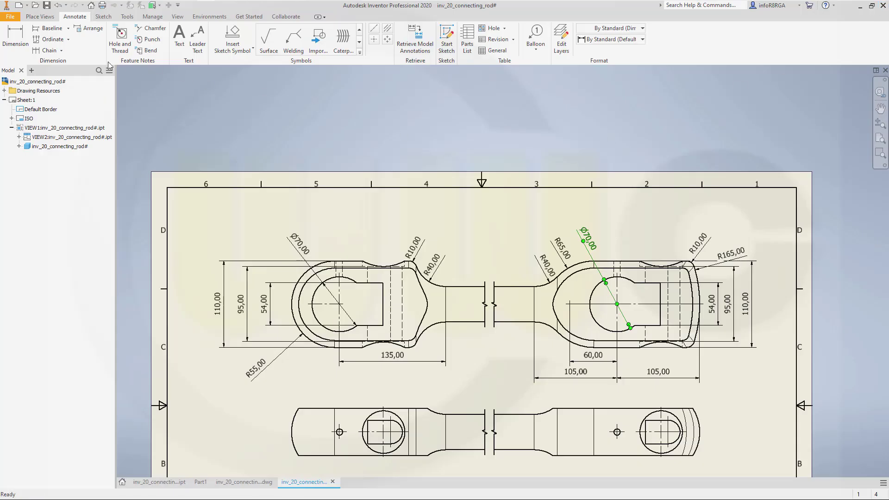
- Add the 750,00 centre distance between both hole circles and move the 135,00 dimension lower
left_click(16, 37)
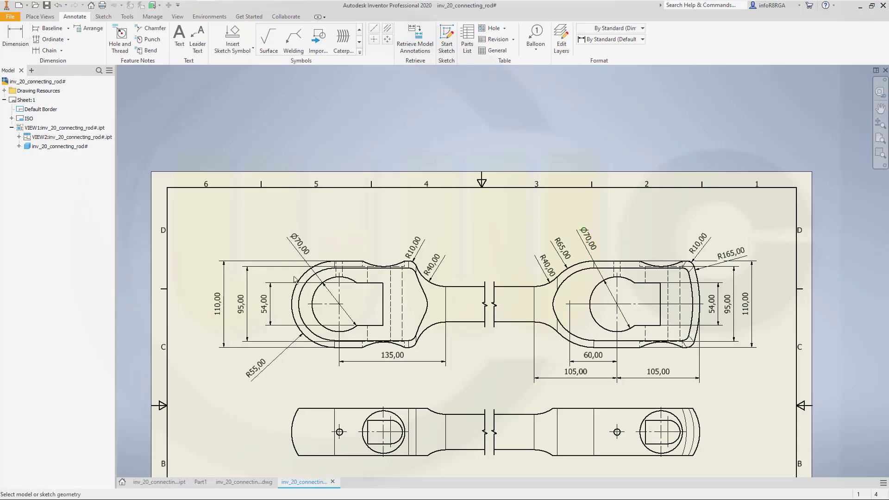
left_click(325, 328)
left_click(605, 329)
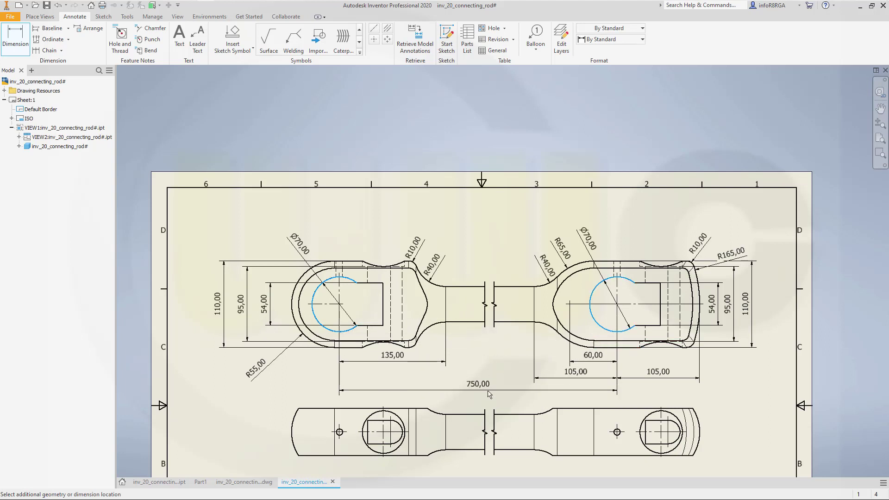
left_click(490, 395)
middle_click_drag(541, 417, 553, 356)
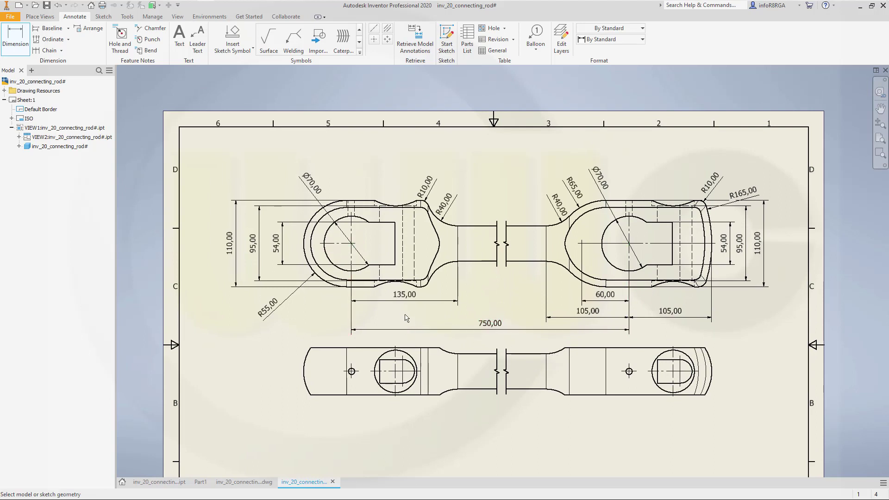
double_click(403, 310)
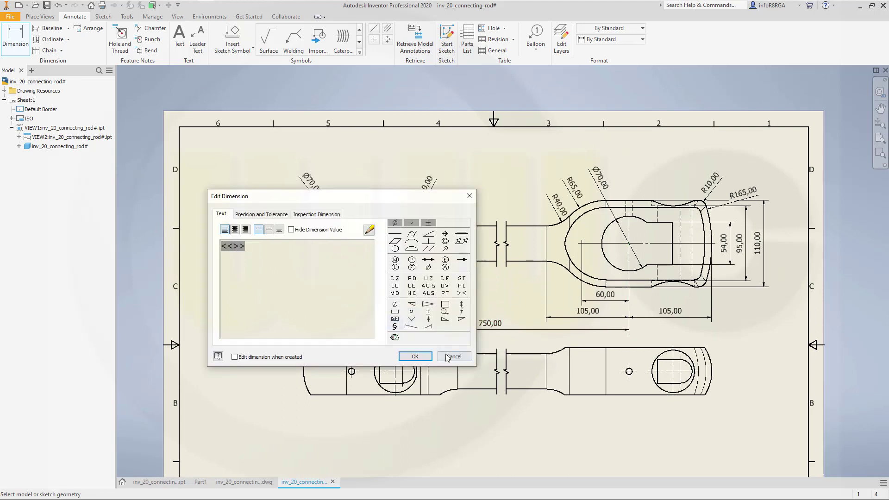
key("Escape")
left_click_drag(402, 302, 401, 317)
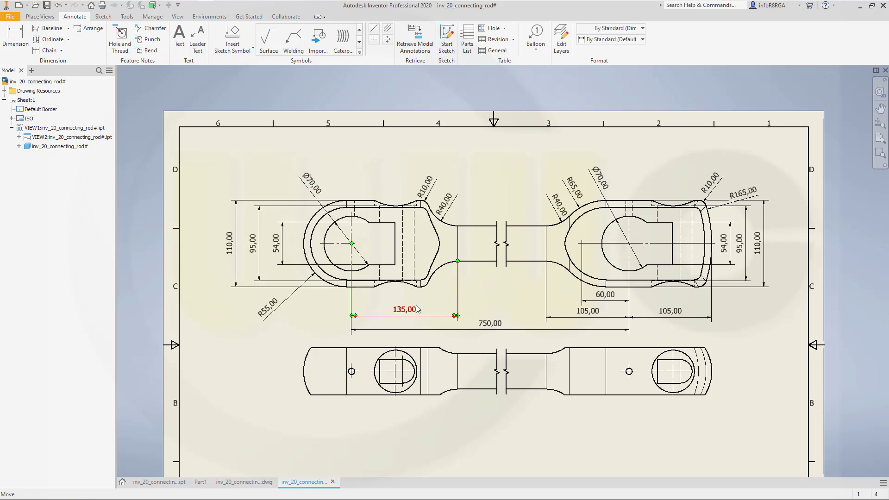
- Add a 55,00 distance from the hole circle at each rod end
key("d")
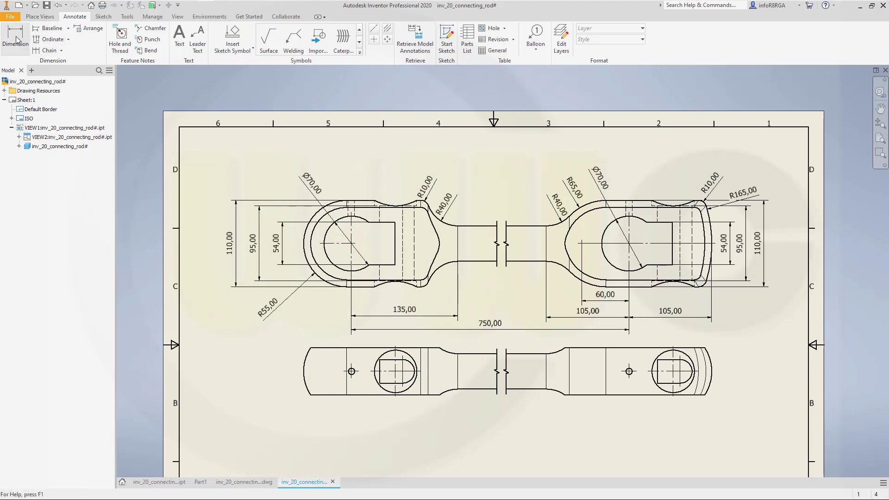
left_click(342, 271)
left_click(396, 251)
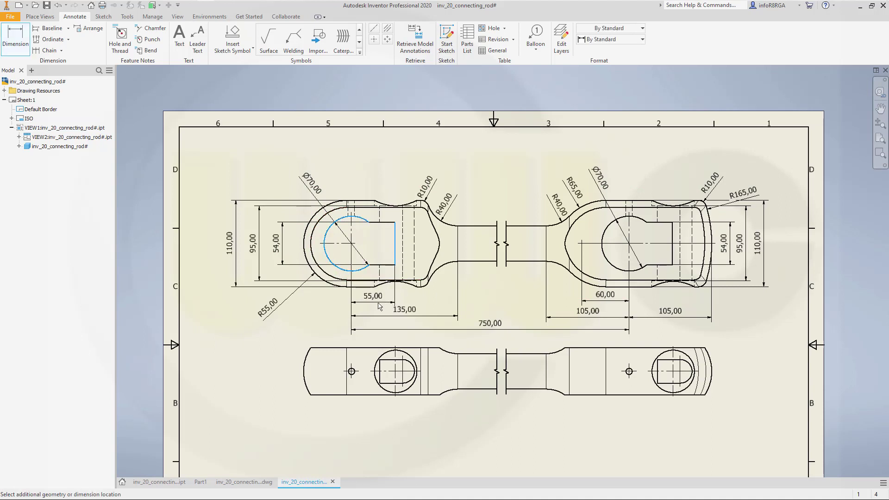
left_click(378, 307)
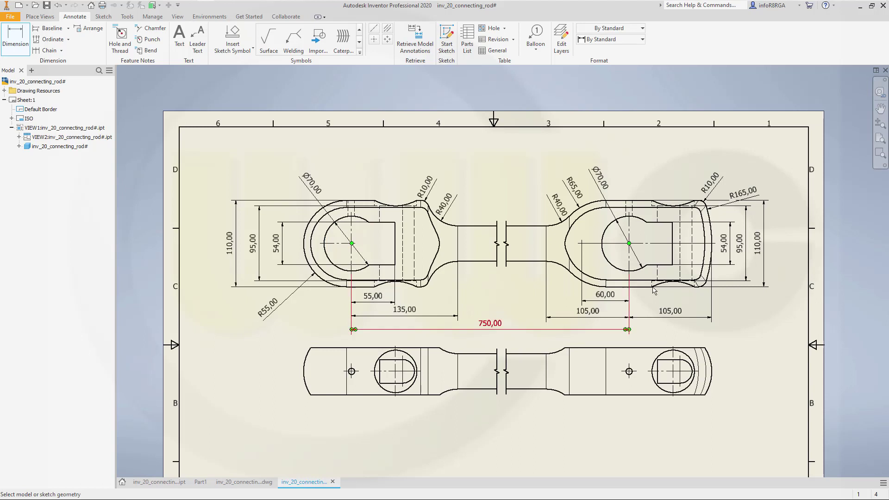
left_click(611, 268)
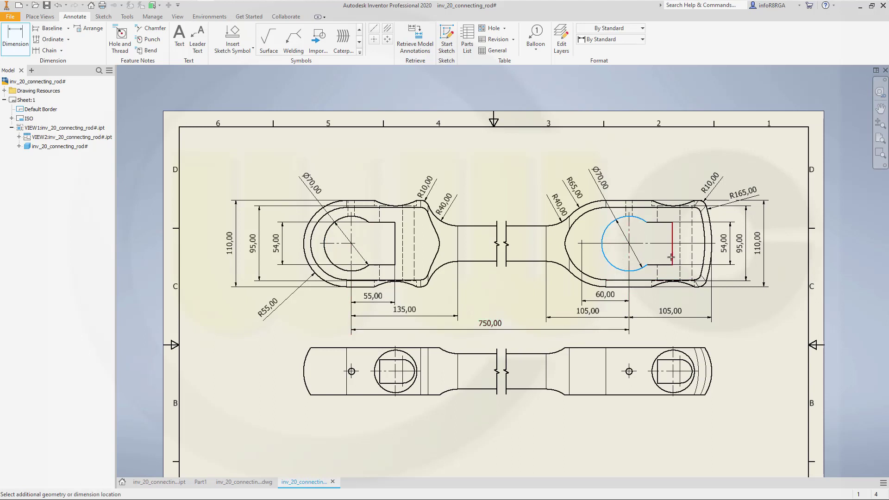
left_click(654, 301)
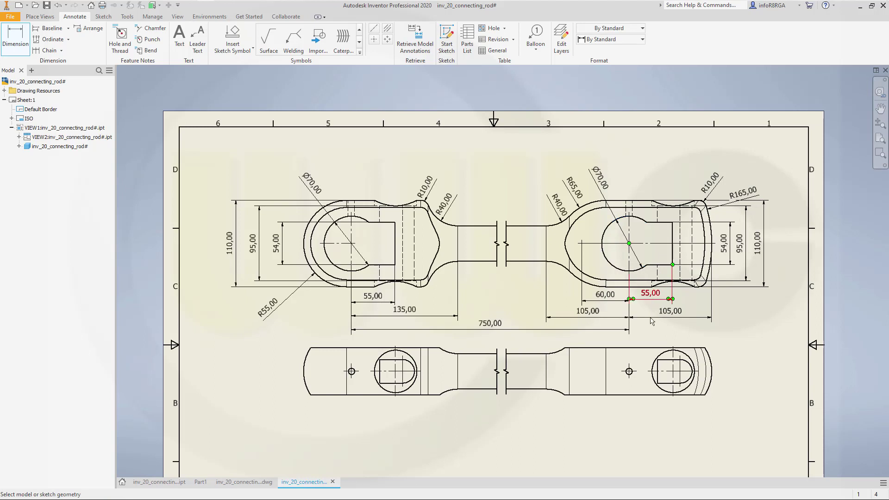
key("F5")
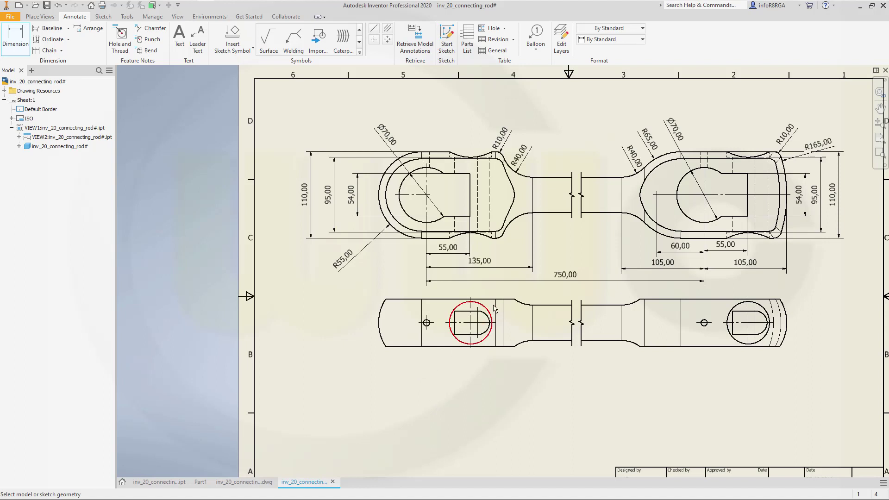
- Dimension the central shaft from its centreline as a Ø45,00 linear diameter above the rod
key("F5")
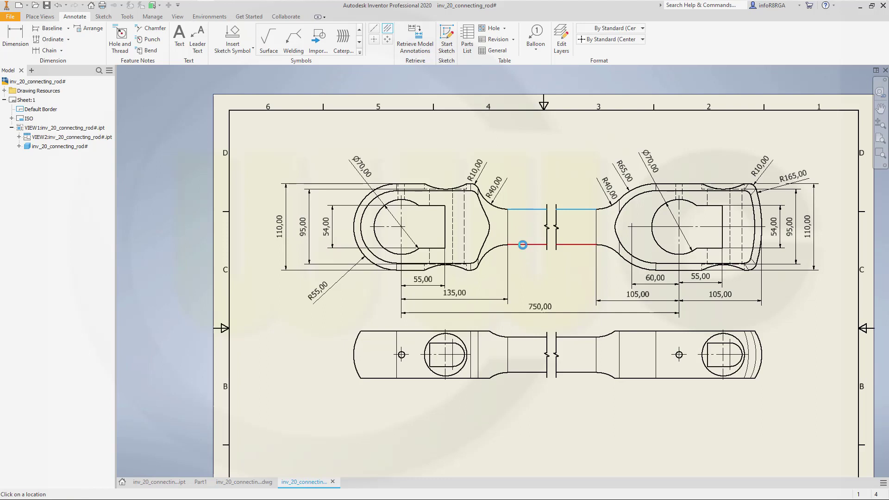
left_click(15, 39)
left_click(521, 228)
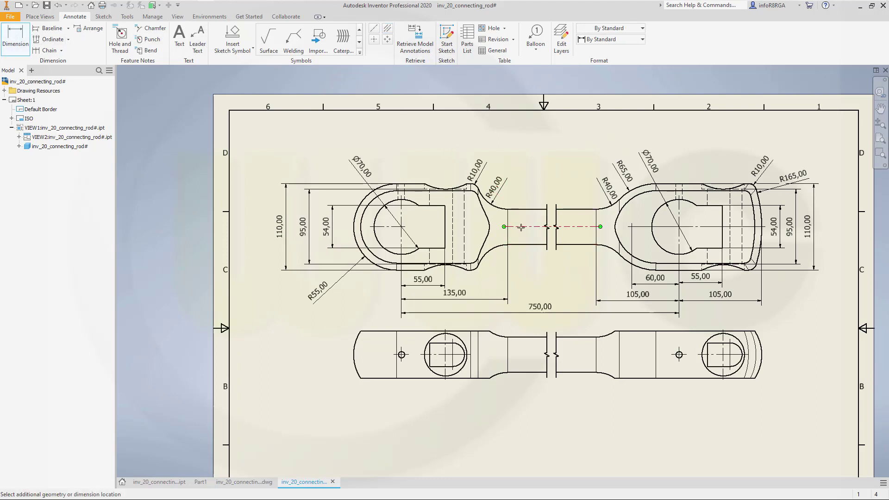
right_click(532, 178)
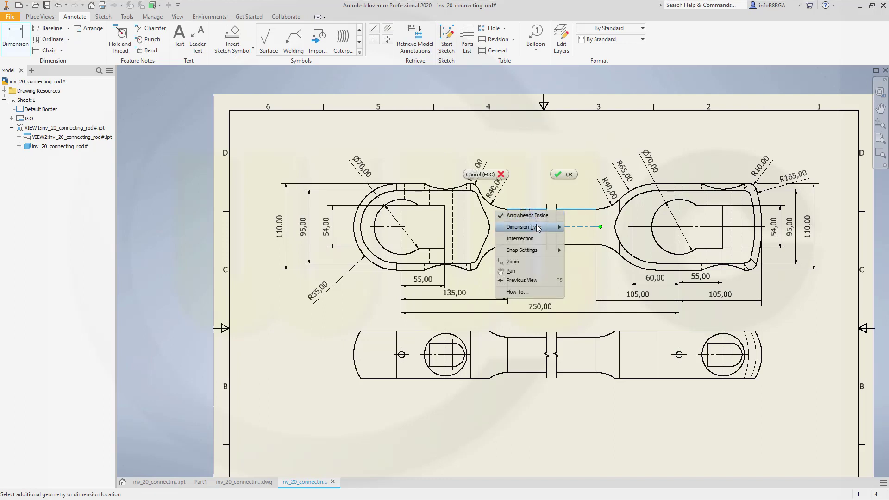
mouse_move(539, 228)
left_click(593, 227)
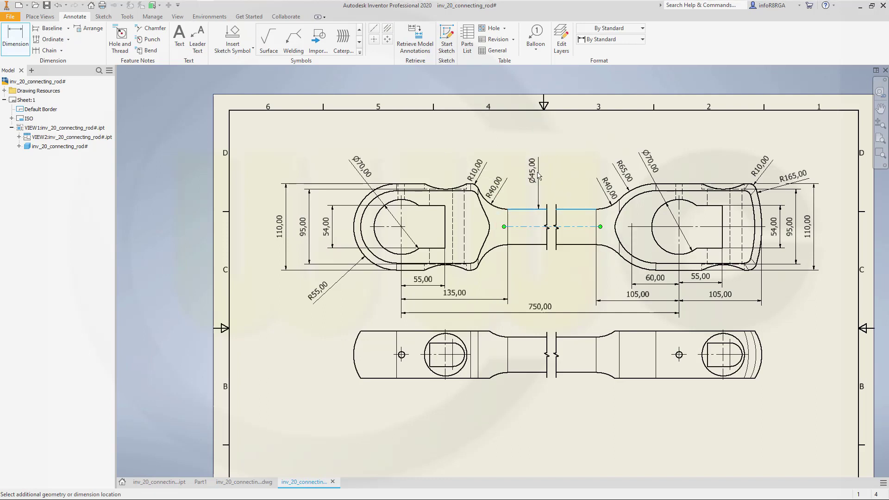
left_click(537, 179)
middle_click_drag(561, 330, 515, 273)
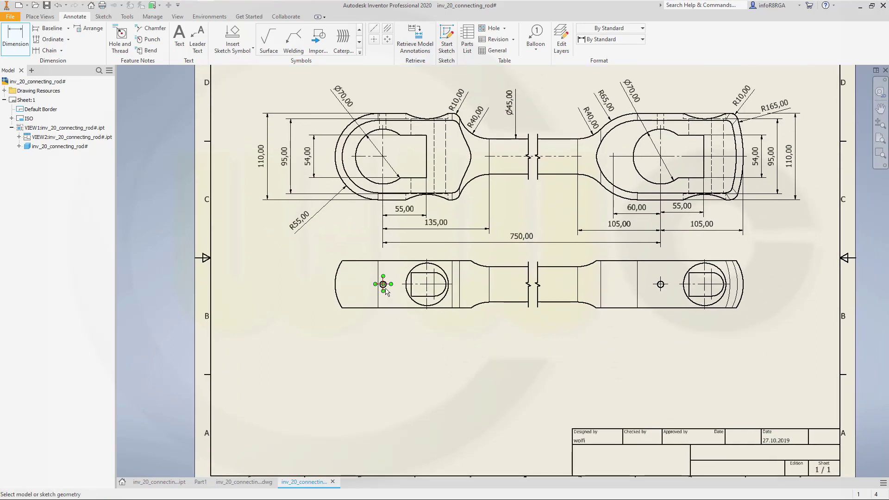
- Dimension the 750,00 spacing between the two small holes of the projected view
scroll(386, 291, "up", 4)
scroll(389, 290, "down", 2)
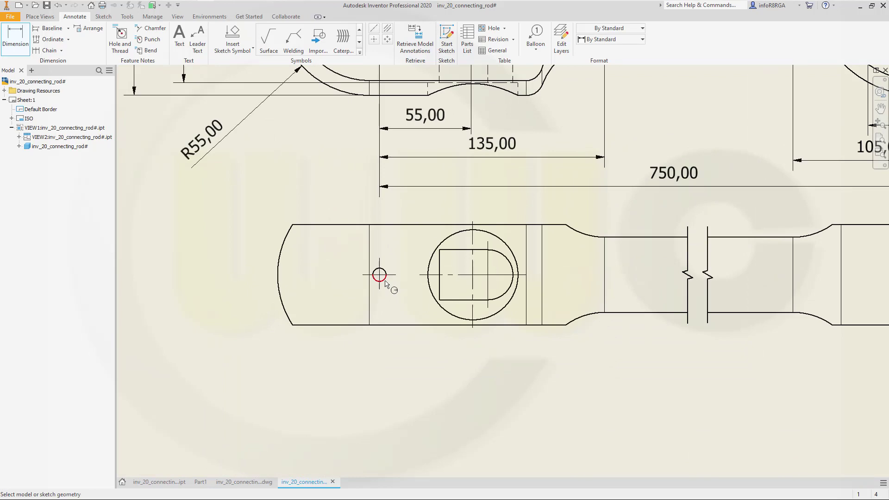
left_click(384, 280)
scroll(593, 352, "down", 2)
scroll(586, 363, "down", 2)
scroll(649, 292, "up", 5)
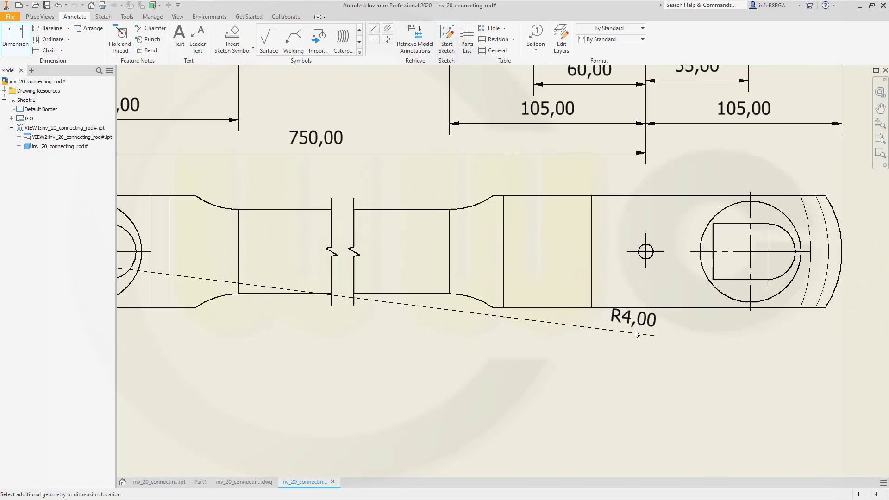
left_click(646, 252)
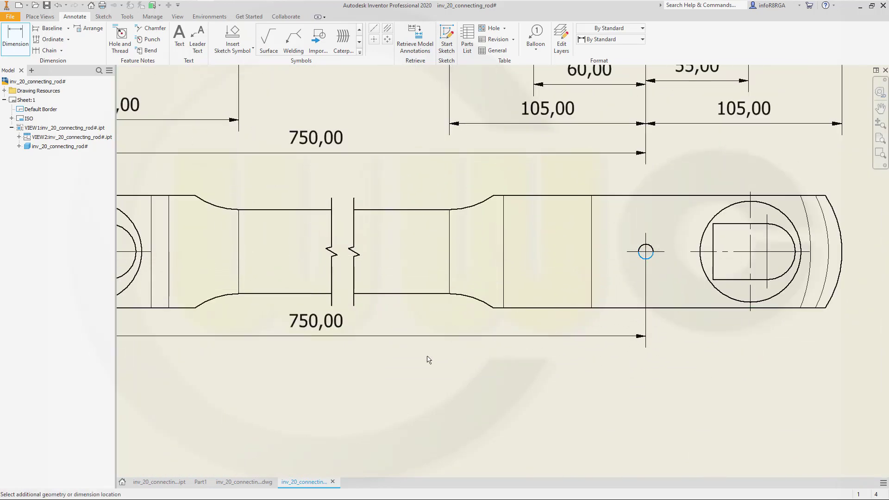
middle_click_drag(459, 330, 504, 313)
key("Escape")
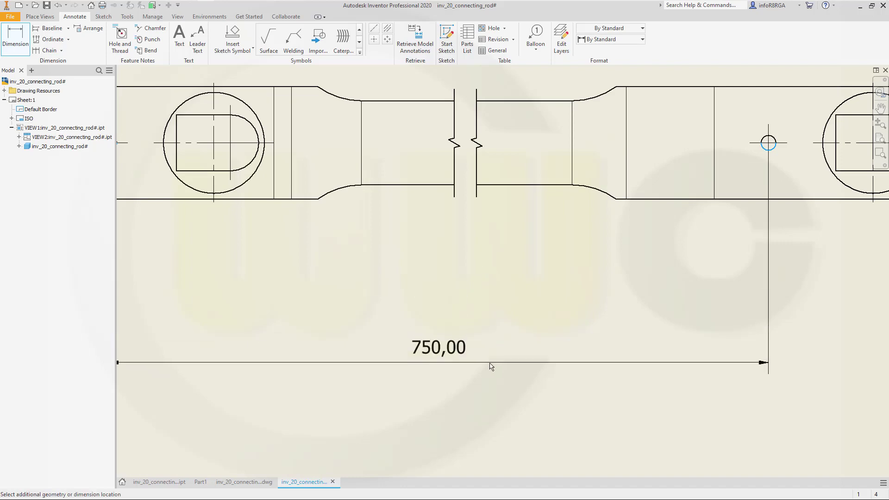
scroll(394, 297, "down", 5)
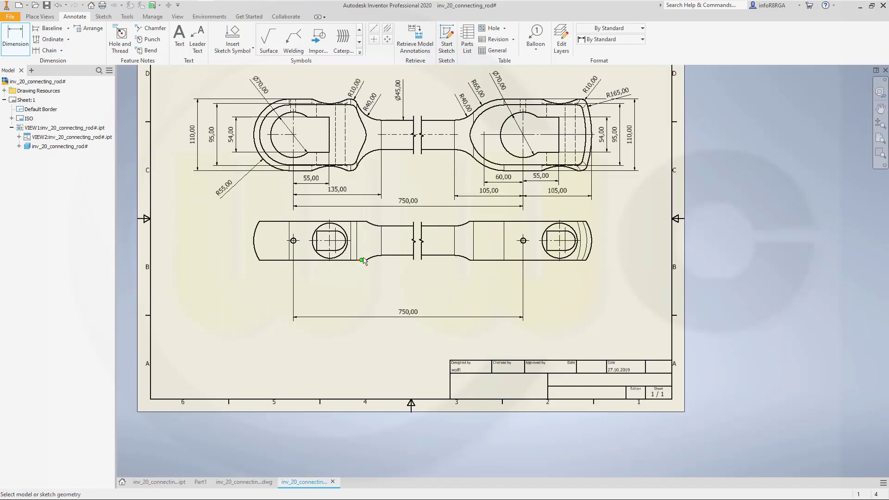
scroll(363, 260, "up", 2)
scroll(342, 304, "up", 2)
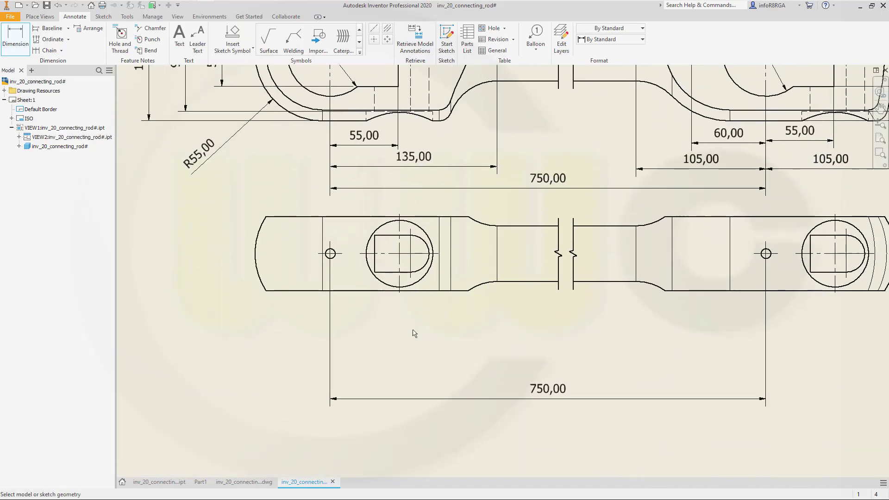
- Add the R55,00 left end radius, the 30,00 left slot width and the 60,00 left height
left_click(257, 253)
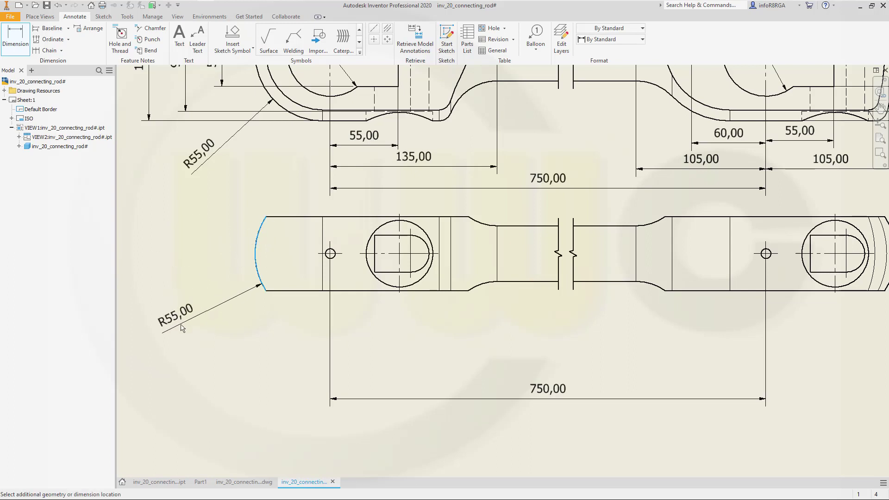
left_click(181, 327)
middle_click_drag(413, 294, 526, 294)
left_click(502, 236)
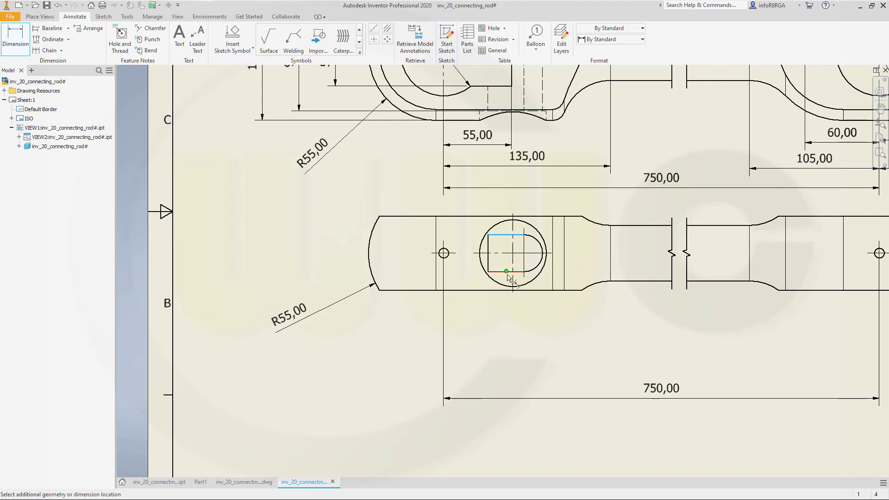
left_click(494, 272)
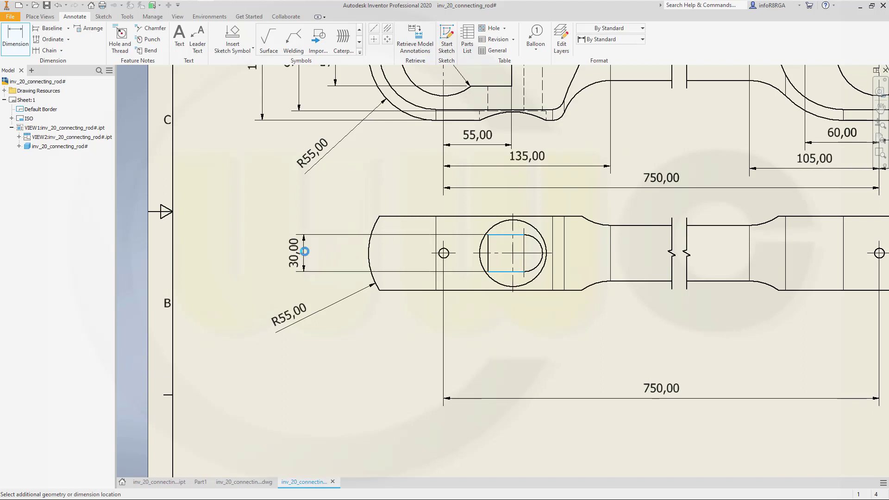
left_click(295, 254)
left_click(471, 291)
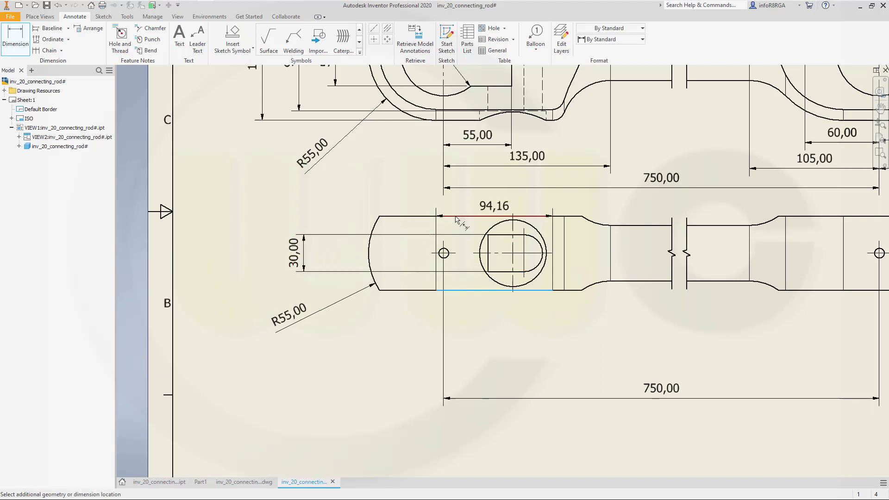
left_click(486, 216)
left_click(248, 253)
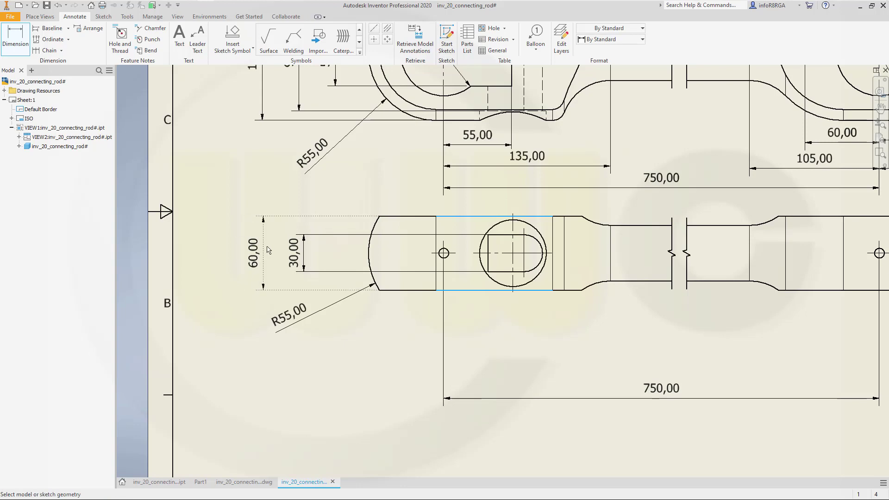
- Add the 30,00 slot width at the right end and start the right-end height dimension
middle_click_drag(609, 320, 452, 298)
scroll(574, 300, "up", 2)
scroll(667, 300, "down", 5)
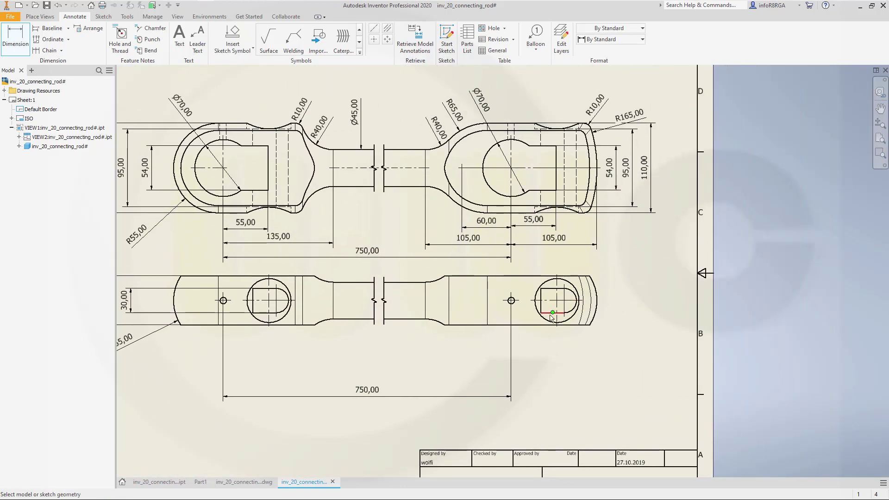
left_click(549, 314)
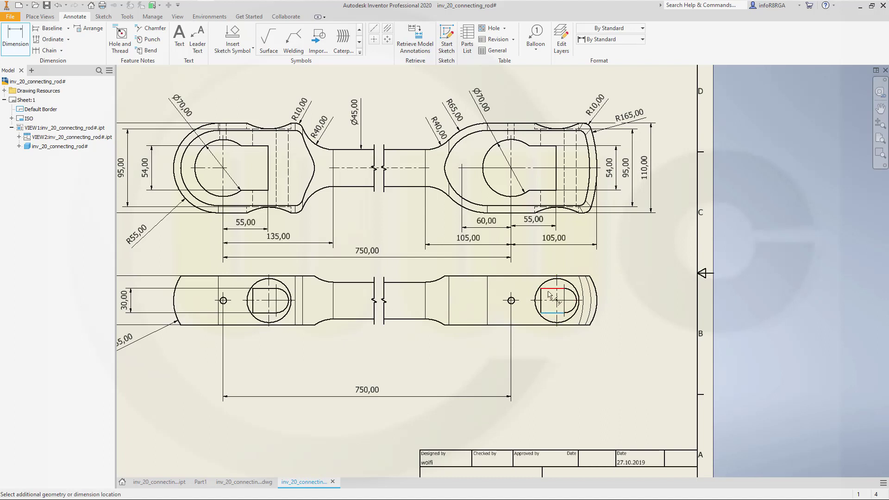
left_click(621, 308)
scroll(569, 325, "up", 3)
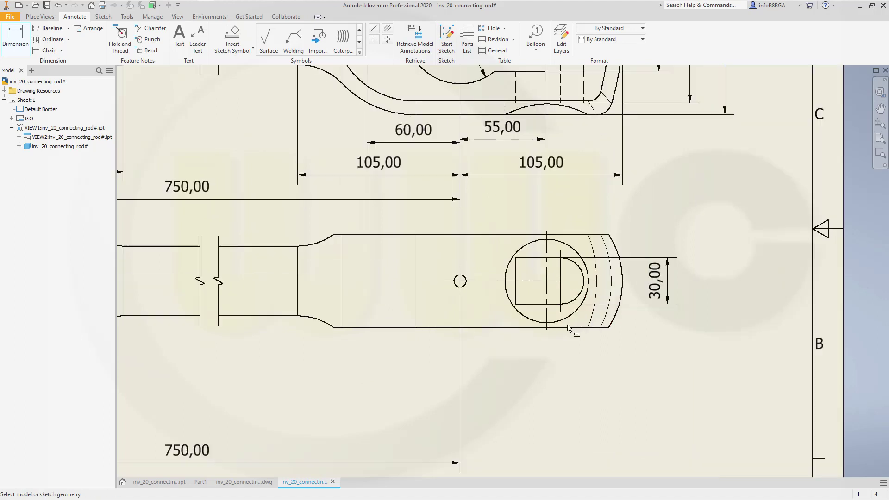
left_click(512, 332)
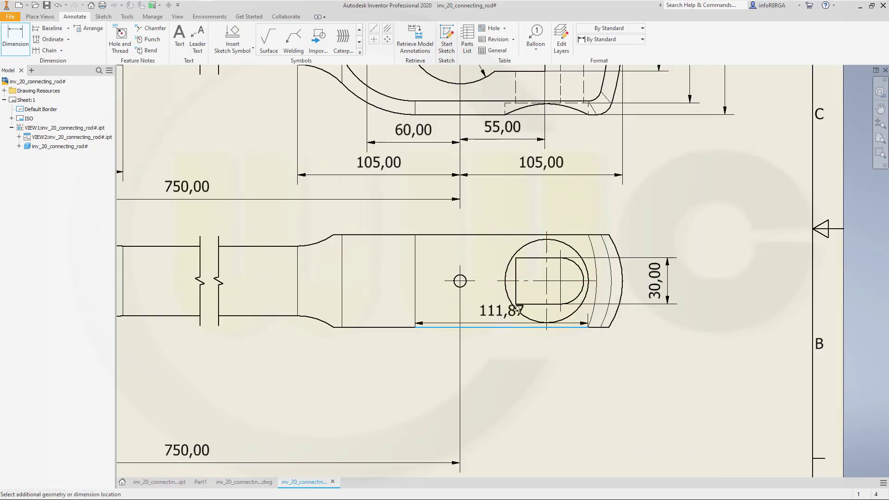
- Place the 60,00 height at the right end, beside the 30,00 slot width
left_click(497, 236)
left_click(703, 289)
middle_click_drag(527, 352, 545, 352)
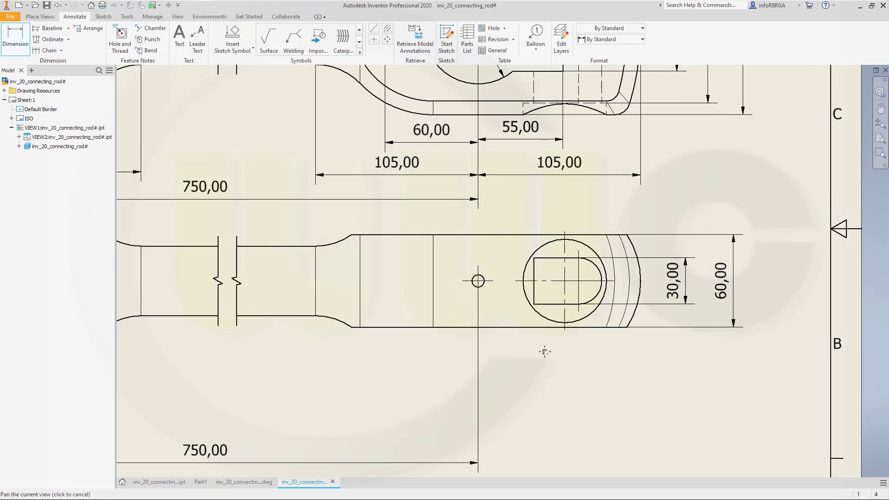
scroll(627, 338, "down", 5)
scroll(544, 349, "up", 4)
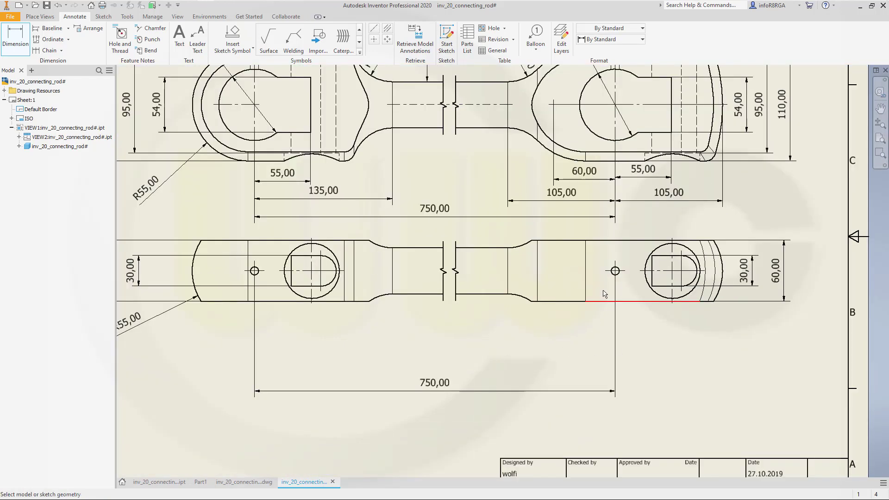
- Dimension both small holes as Ø8,00 diameters
left_click(612, 275)
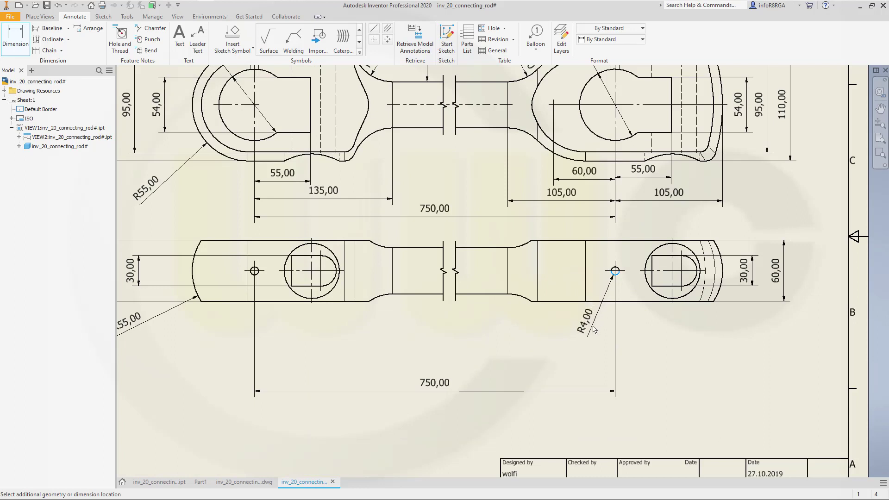
right_click(593, 330)
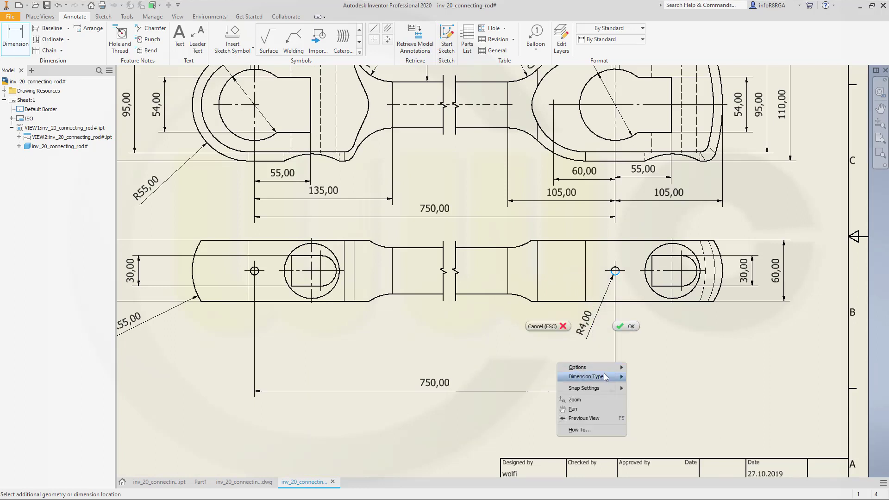
mouse_move(586, 377)
left_click(645, 374)
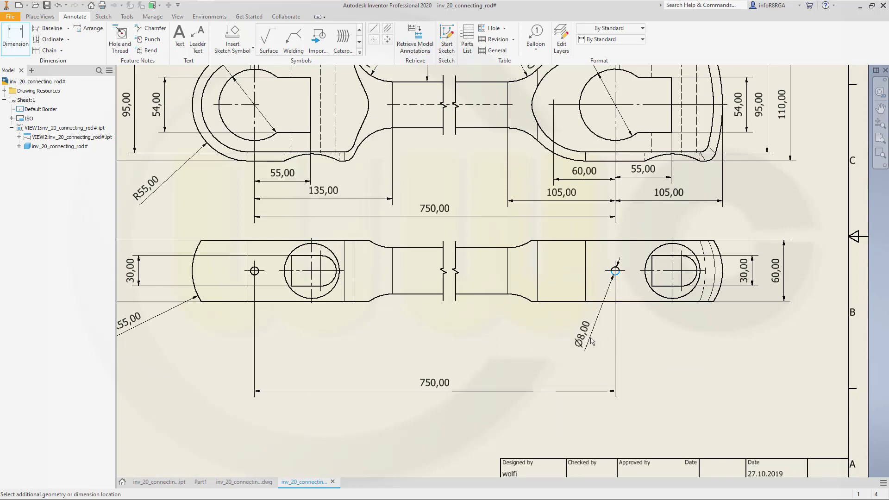
left_click(589, 339)
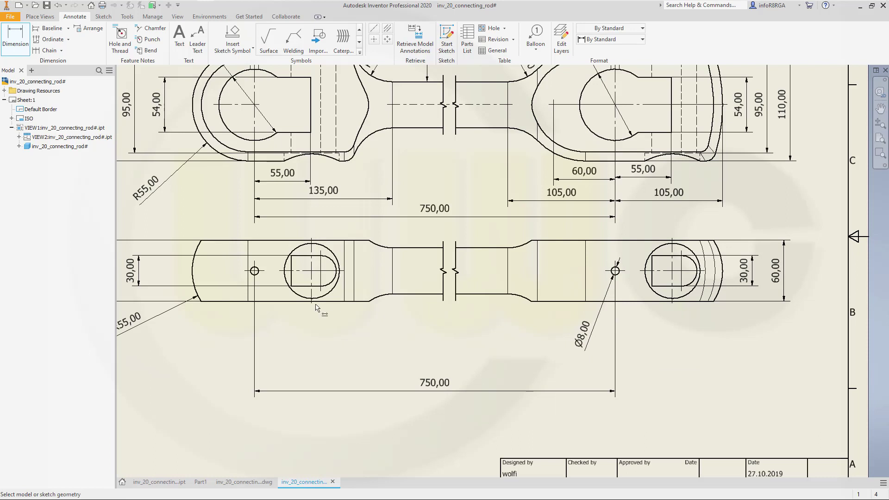
left_click(259, 276)
right_click(227, 337)
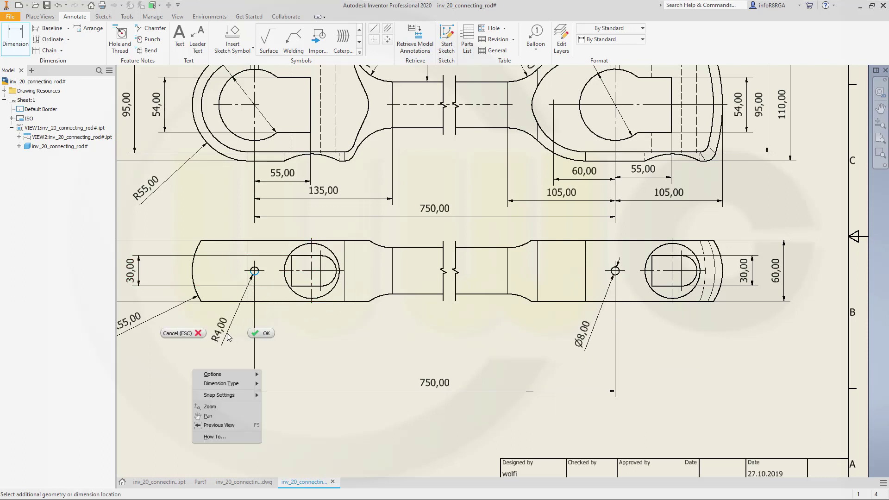
mouse_move(229, 383)
left_click(278, 385)
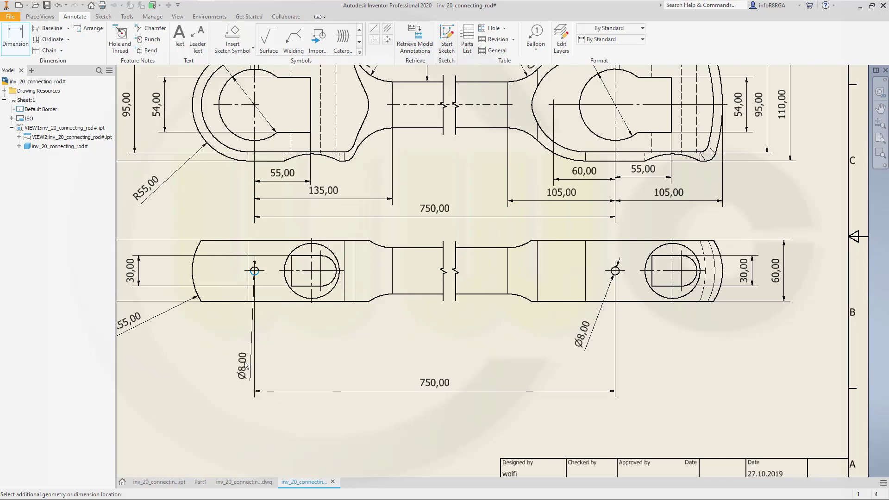
left_click(223, 337)
mouse_move(418, 330)
middle_mouse_down()
mouse_move(480, 319)
mouse_move(469, 329)
middle_mouse_up()
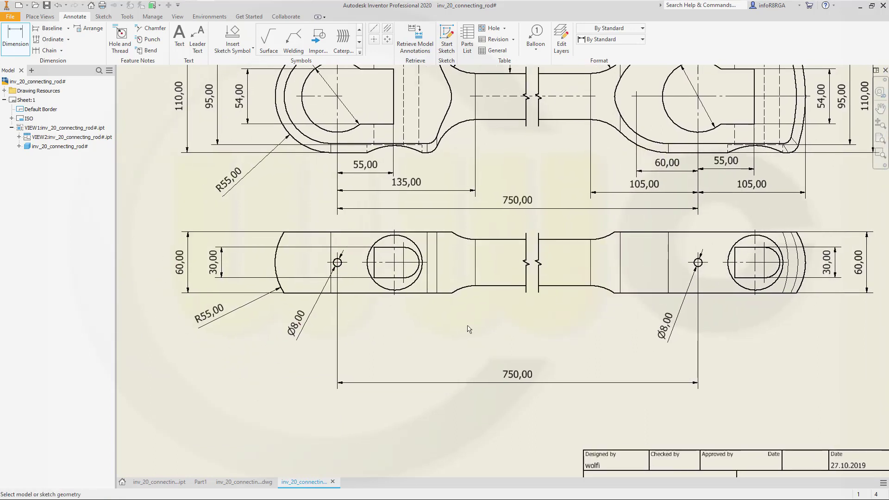
- Add R15,00 radii to the rounded ends of both slots
left_click(419, 263)
left_click(433, 327)
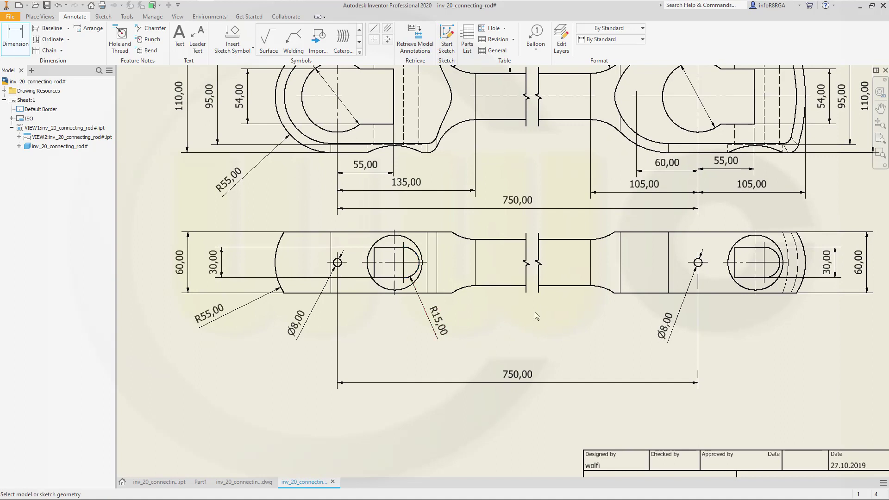
left_click(776, 274)
left_click(805, 321)
- Dimension both eye circles as Ø54,00 diameters, the right one placed above the eye
left_click(380, 288)
right_click(356, 324)
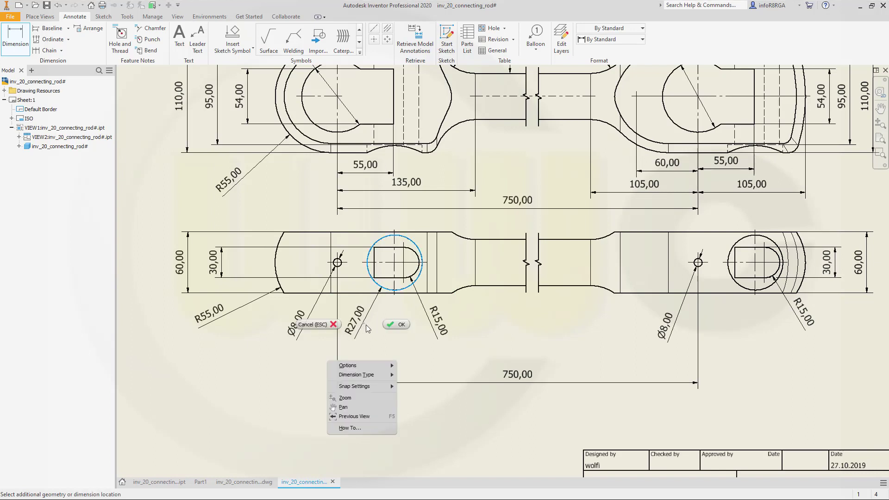
mouse_move(381, 376)
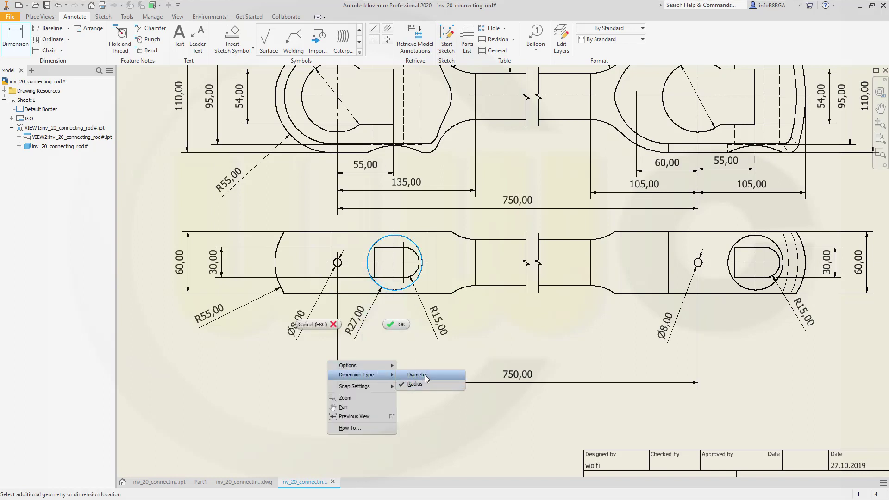
left_click(425, 377)
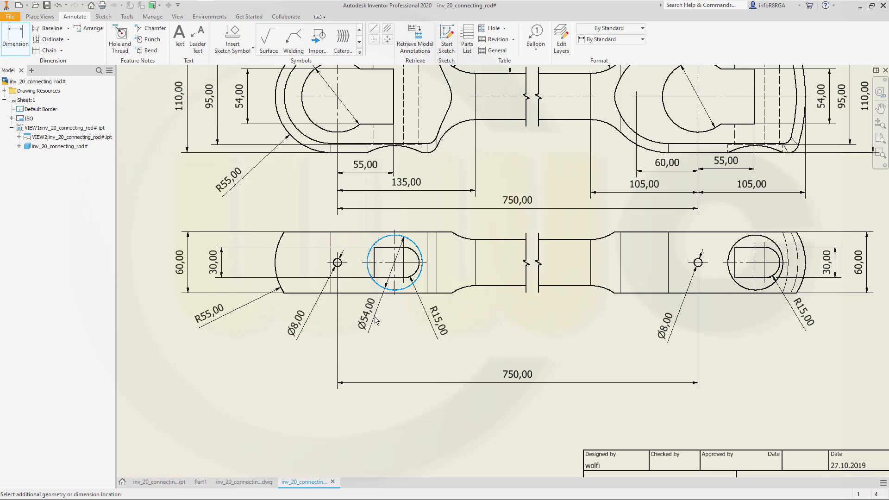
left_click(376, 325)
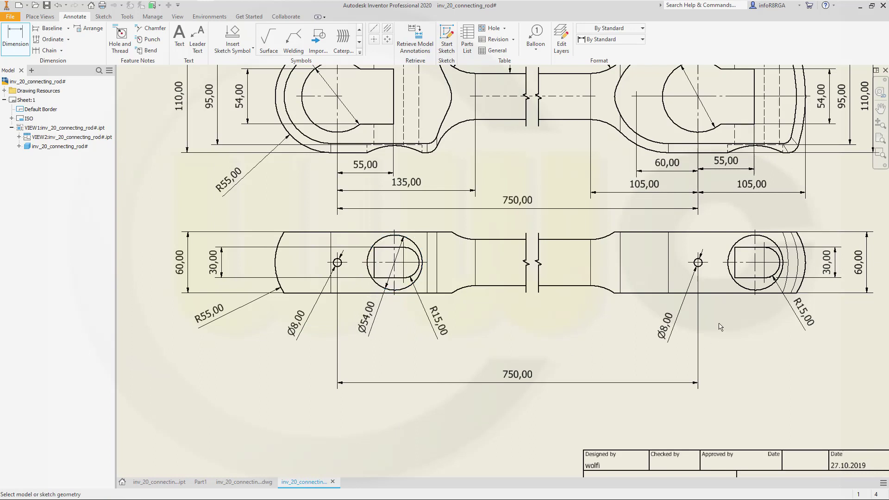
left_click(741, 290)
right_click(736, 324)
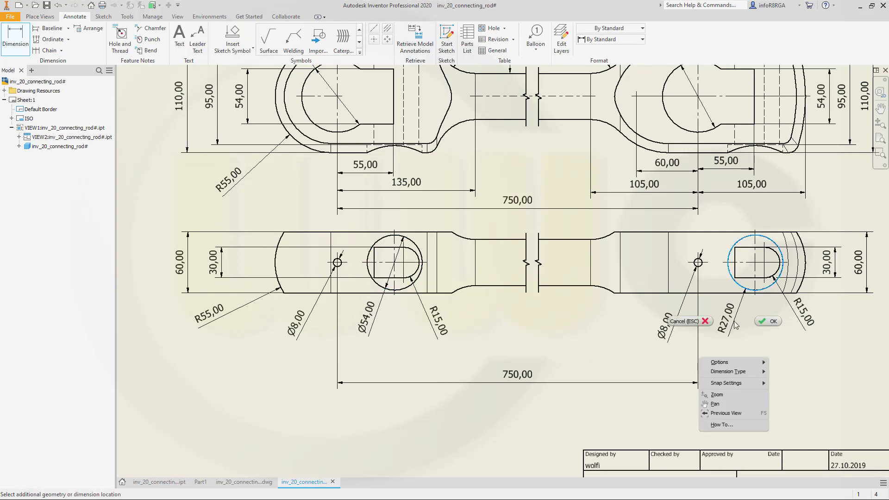
mouse_move(734, 372)
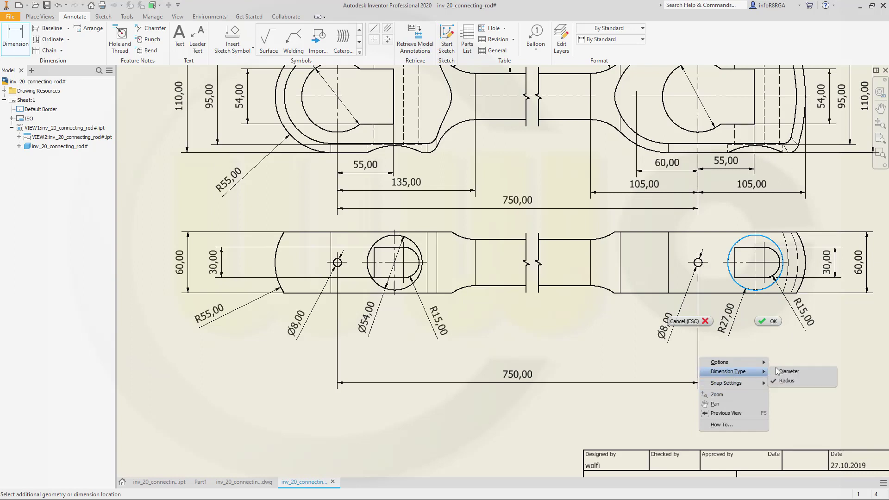
left_click(787, 372)
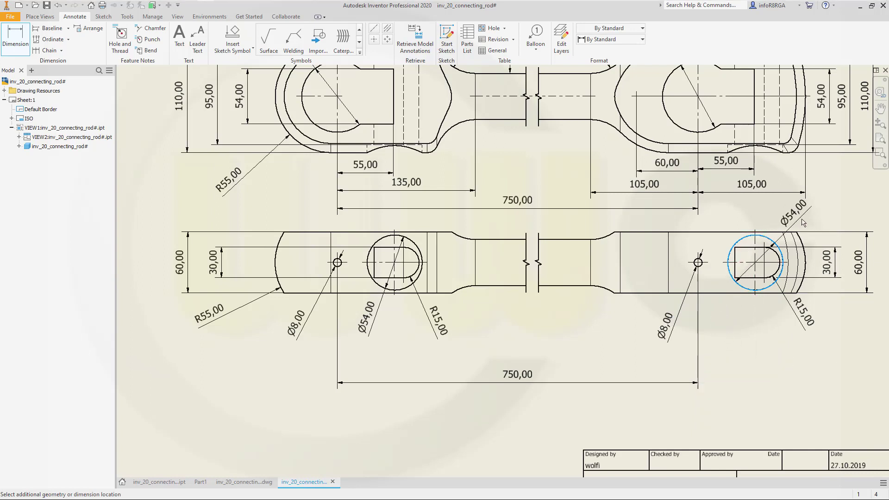
left_click(805, 224)
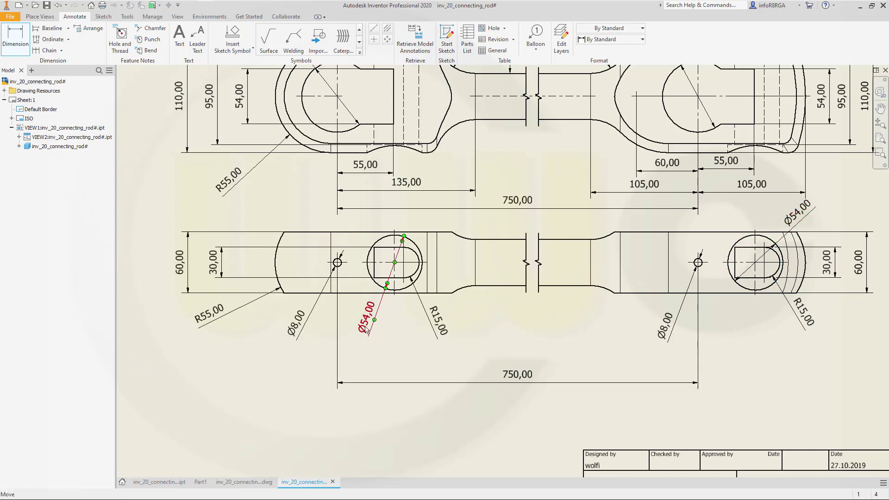
- Move the left Ø54,00 label up and left, clear of the view
key("Escape")
left_click_drag(379, 327, 317, 221)
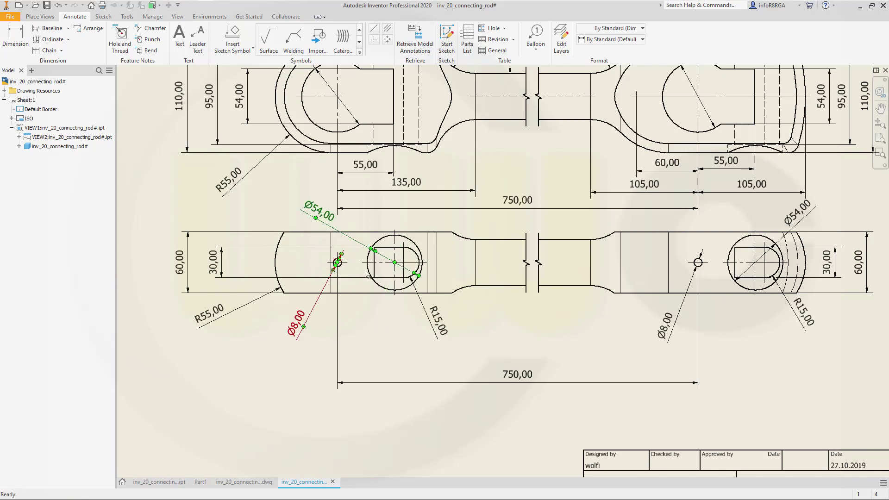
left_click(15, 45)
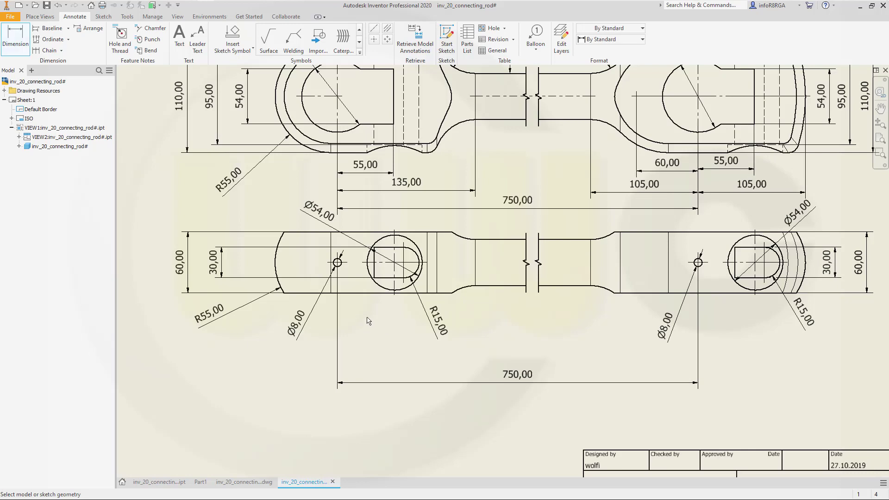
- Add the 56,00 centre distance between the left small hole and the left eye
scroll(343, 273, "up", 5)
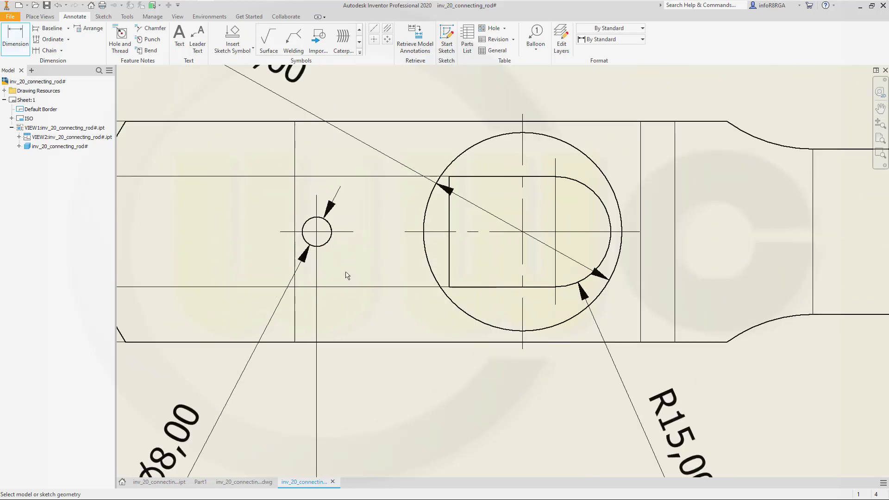
scroll(347, 276, "down", 2)
left_click(331, 252)
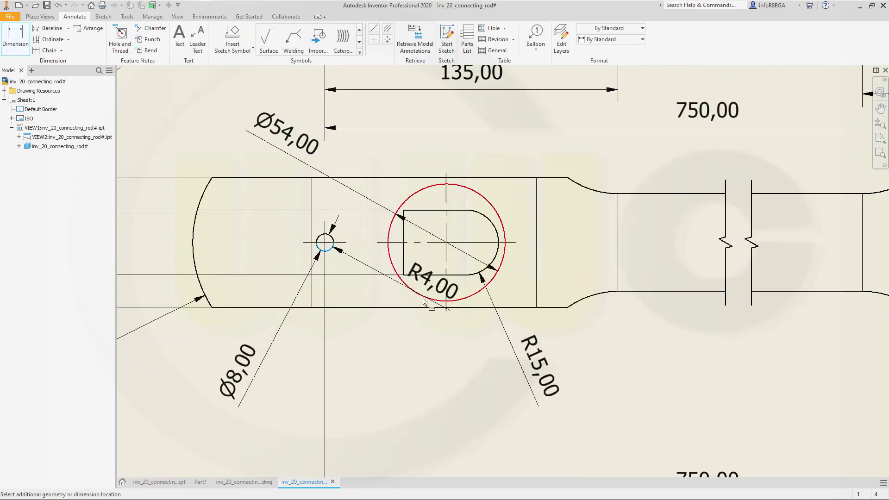
left_click(430, 299)
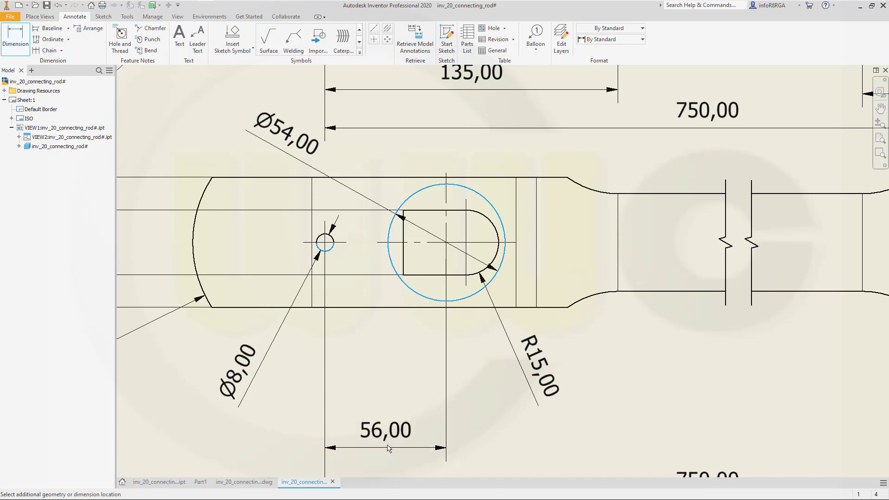
middle_click_drag(390, 412, 391, 328)
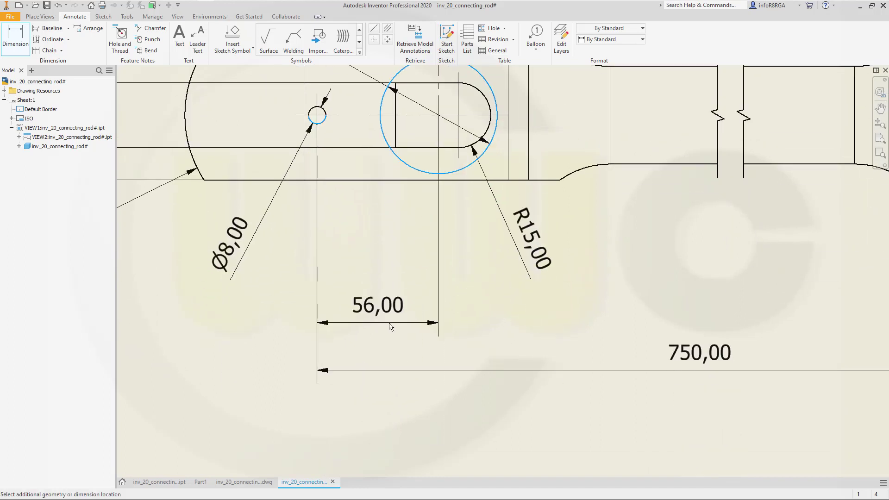
left_click(391, 328)
mouse_move(452, 232)
middle_mouse_down()
mouse_move(468, 304)
mouse_move(453, 337)
mouse_move(442, 312)
middle_mouse_up()
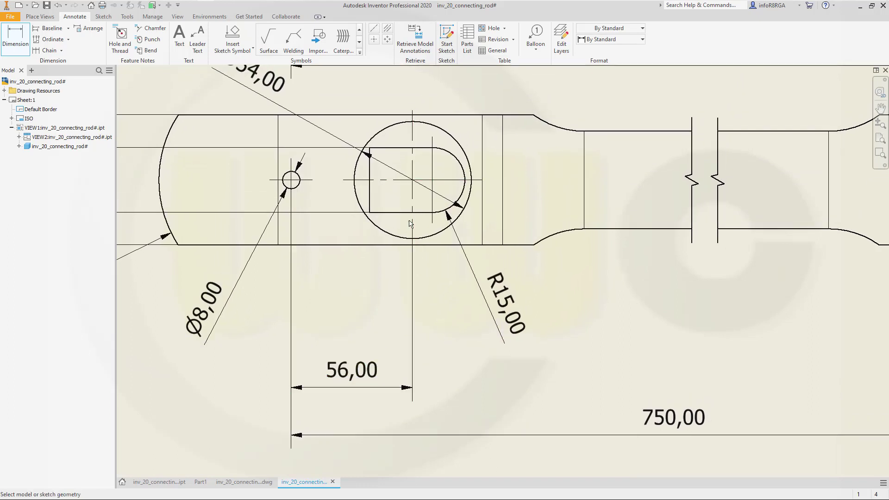
- Locate the left slot's ends from the eye circle with 9,00 and 20,00 dimensions
left_click(472, 185)
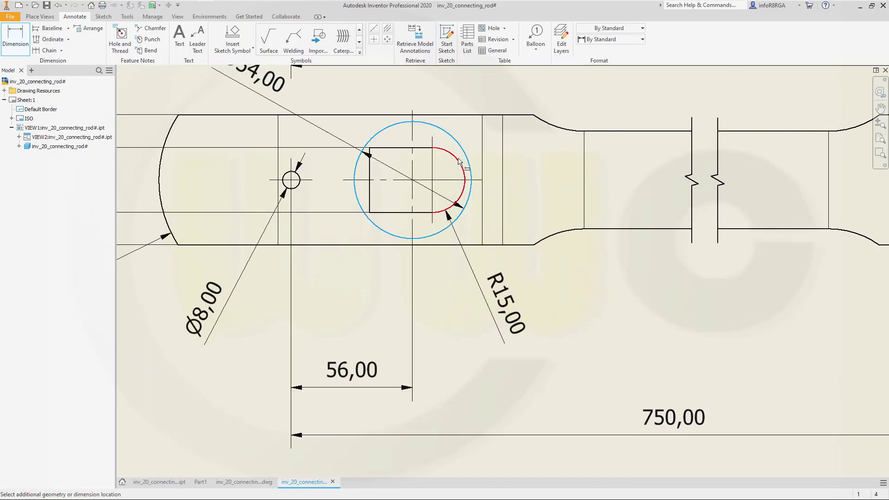
left_click(459, 161)
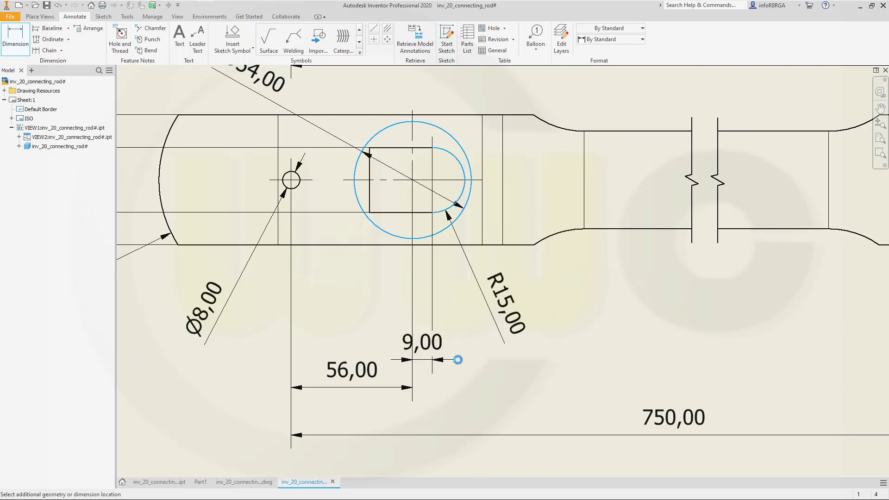
left_click(454, 359)
left_click(370, 197)
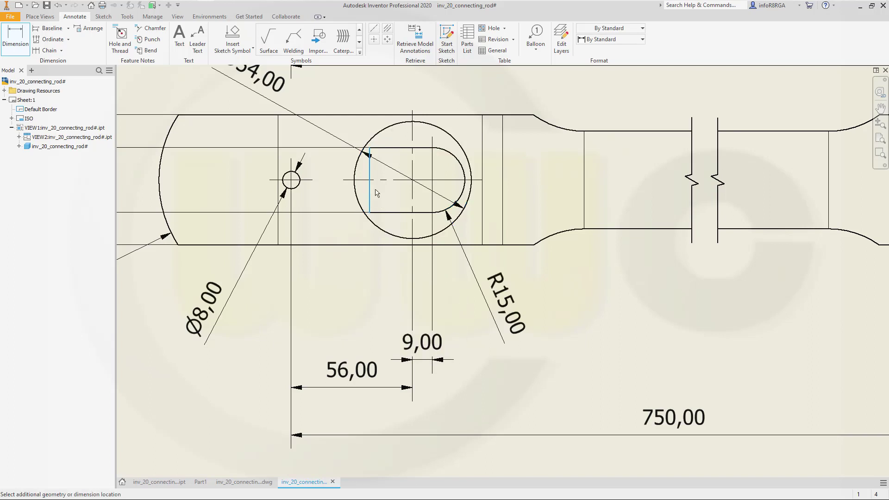
left_click(461, 149)
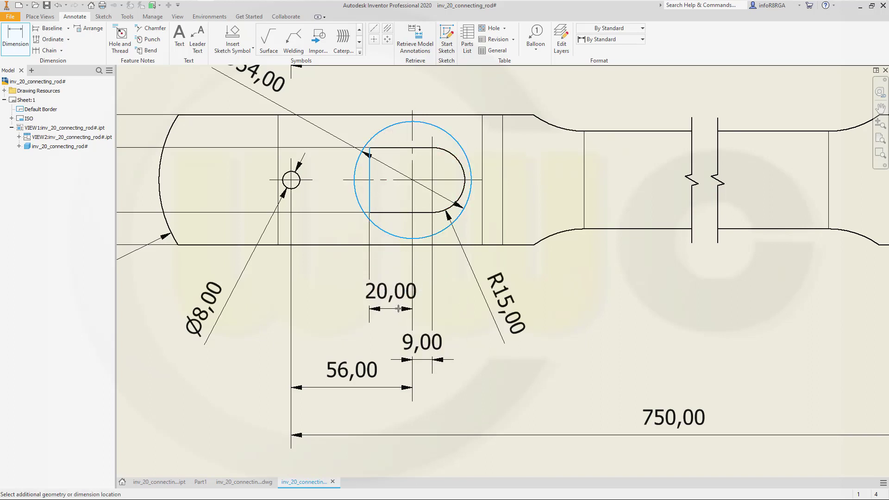
left_click(398, 308)
mouse_move(672, 345)
middle_mouse_down()
mouse_move(278, 253)
mouse_move(291, 337)
middle_mouse_up()
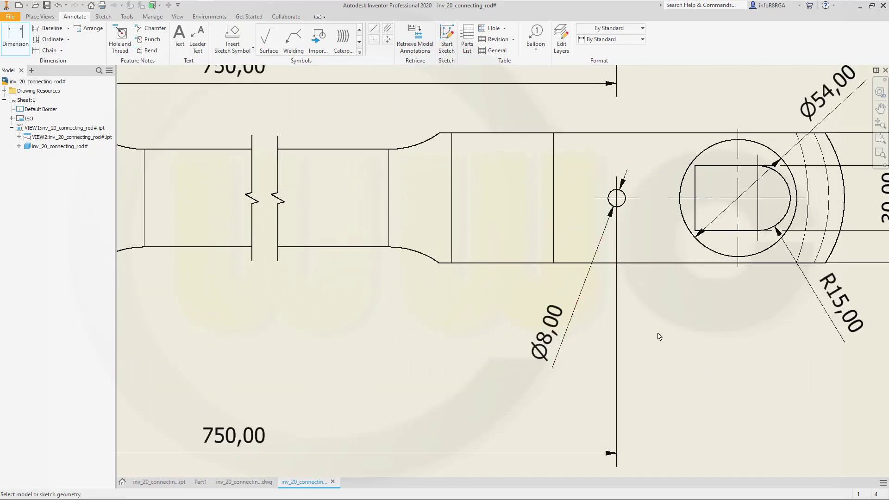
- On the right end, dimension 56,00 hole-to-eye centre distance, 9,00 eye-to-slot arc and 20,00 slot edge to eye
middle_click_drag(660, 337, 526, 317)
left_click(504, 203)
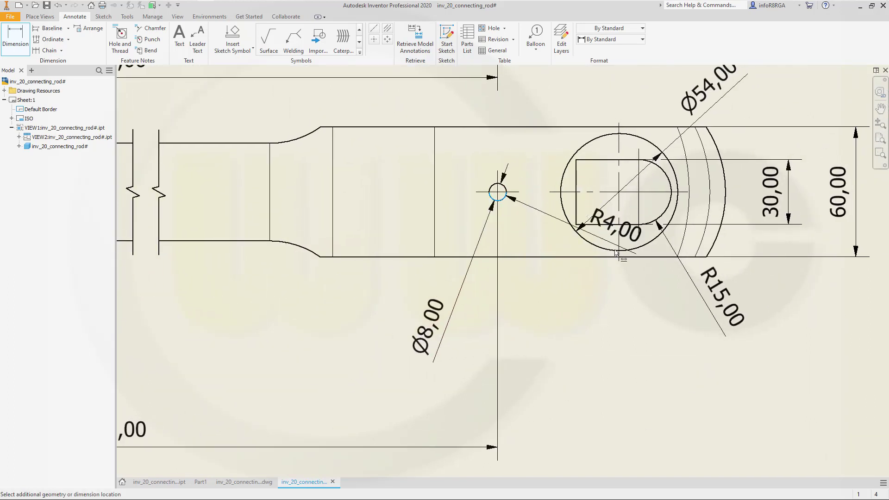
left_click(607, 249)
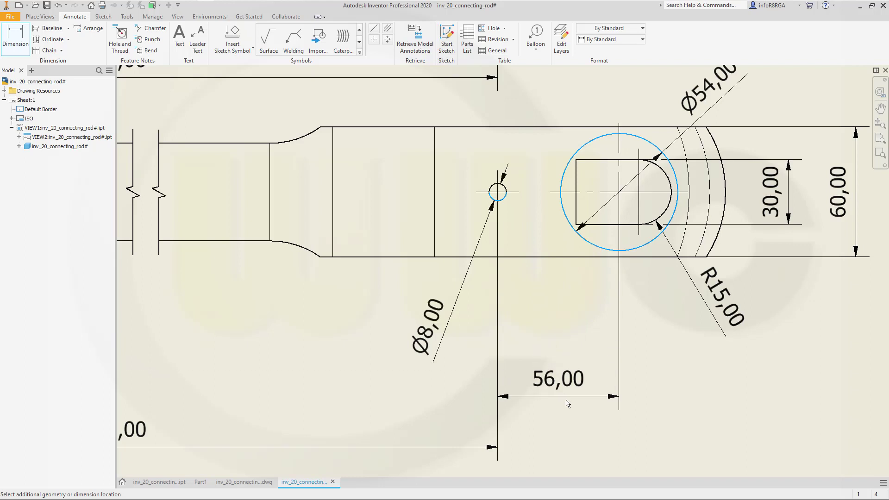
left_click(563, 418)
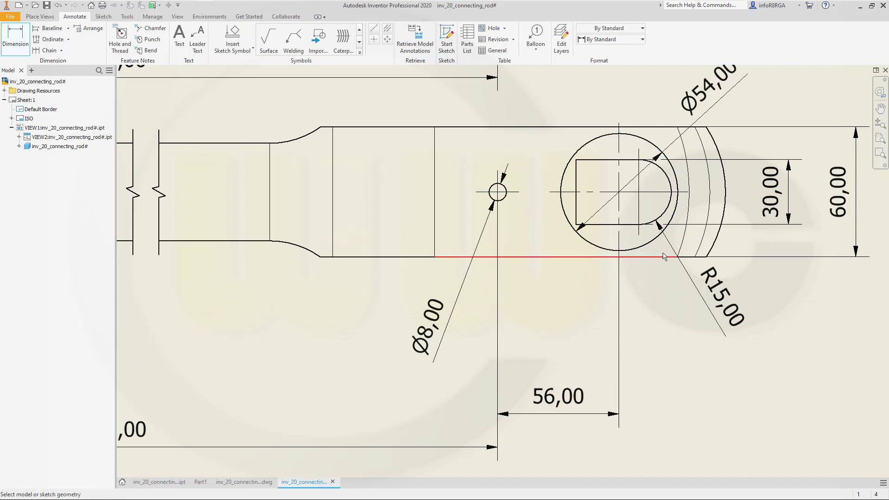
left_click(635, 247)
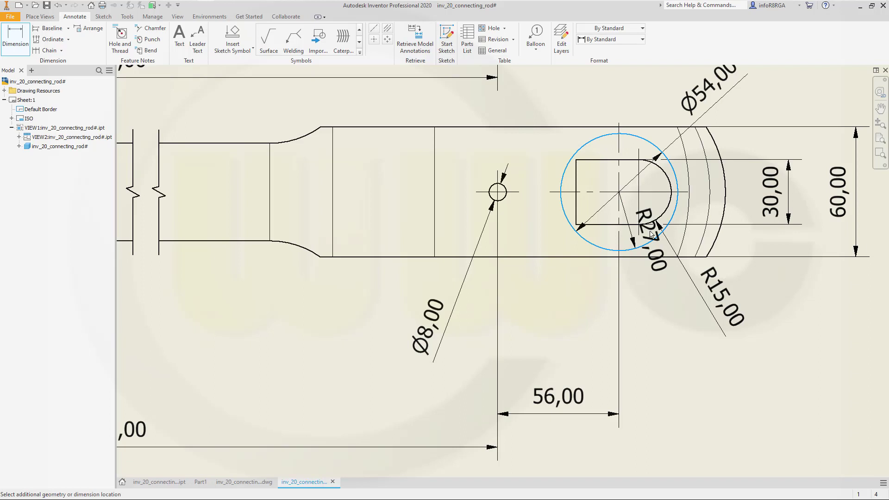
left_click(664, 194)
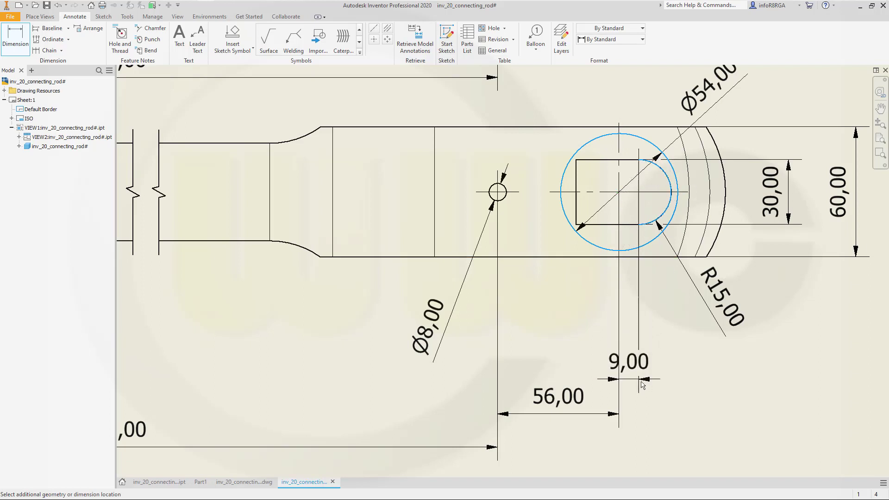
left_click(646, 383)
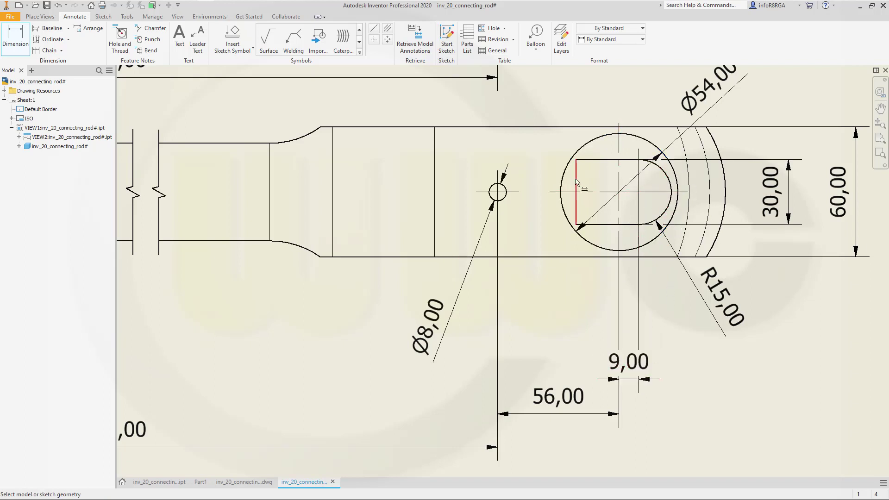
left_click(576, 181)
left_click(600, 137)
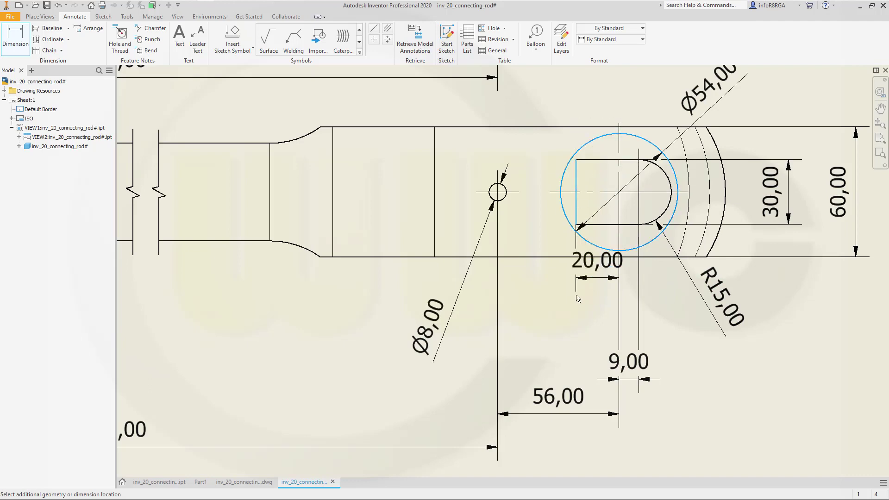
left_click(579, 334)
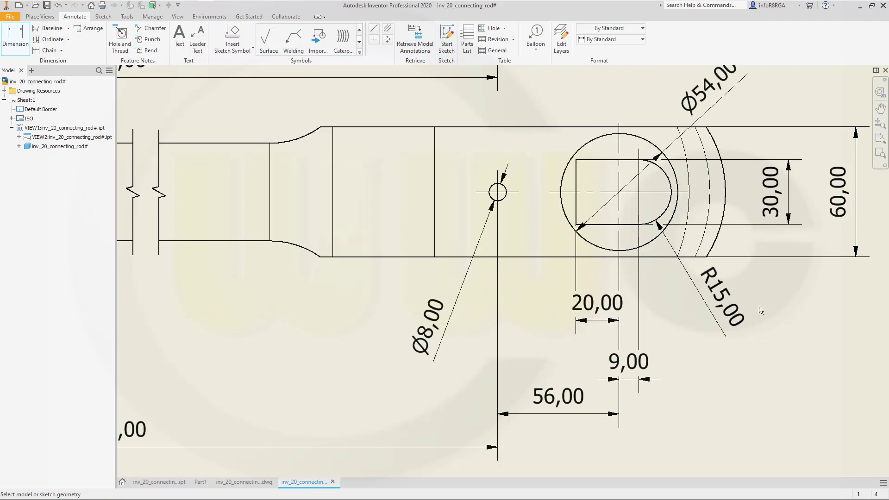
scroll(761, 311, "down", 2)
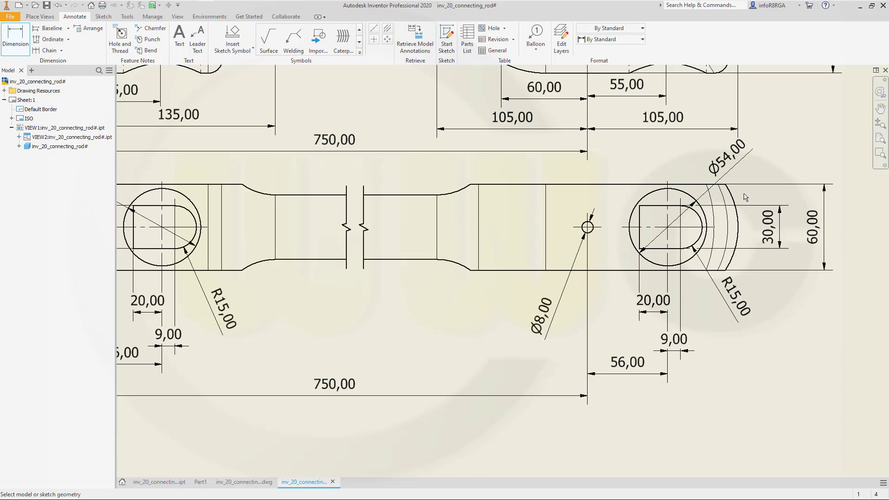
- Place an R55,00 radius on the right end's outer arc at the upper right
left_click(735, 200)
left_click(785, 157)
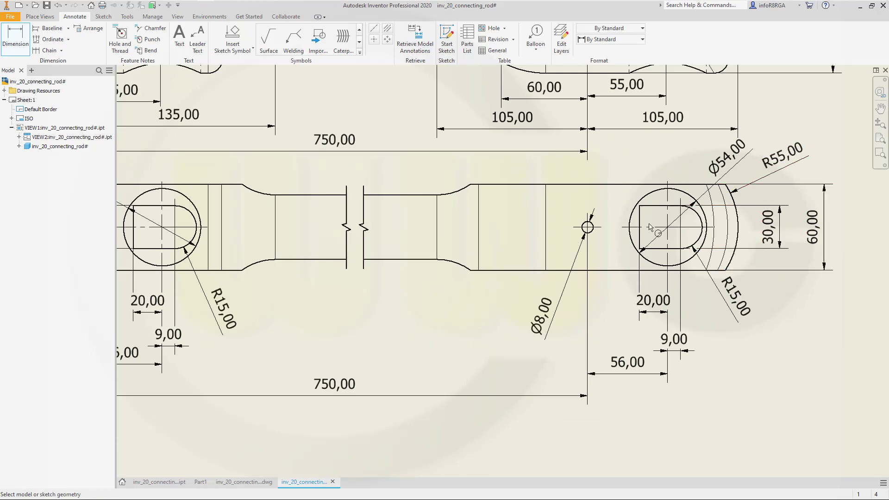
middle_click_drag(509, 282, 592, 258)
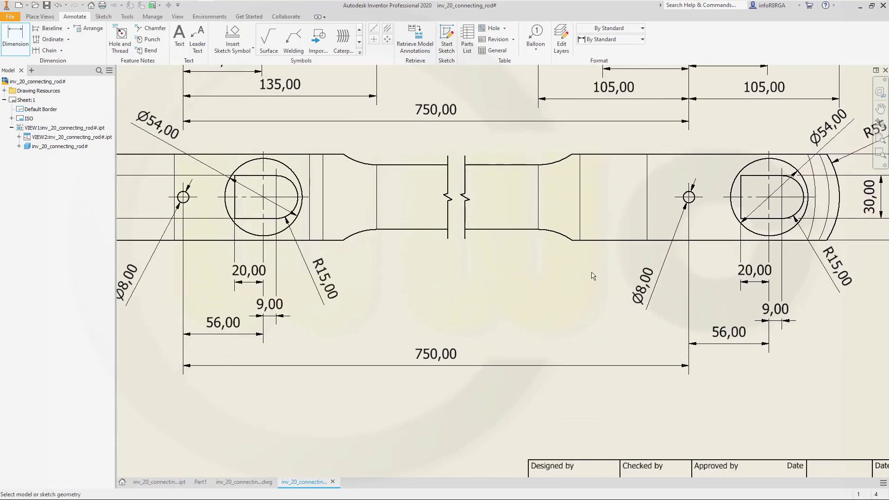
scroll(568, 297, "up", 3)
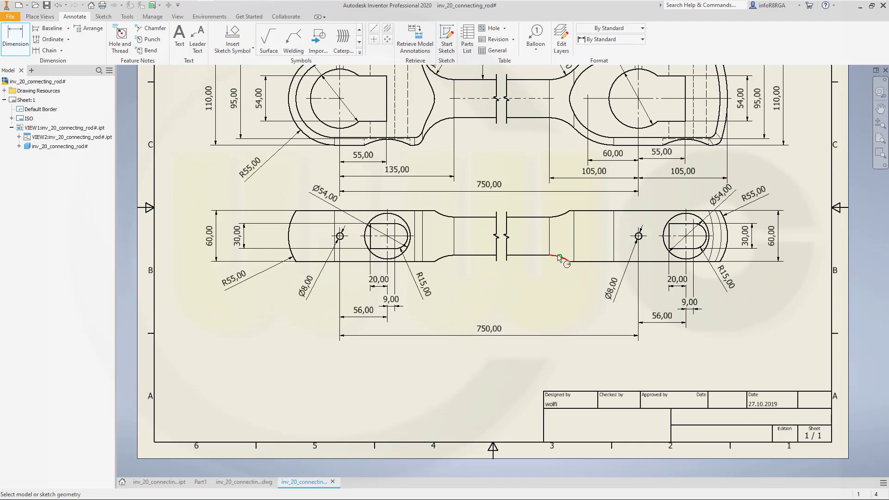
mouse_move(561, 286)
middle_mouse_down()
mouse_move(527, 311)
mouse_move(522, 263)
mouse_move(507, 311)
mouse_move(524, 353)
middle_mouse_up()
scroll(525, 346, "up", 3)
scroll(526, 345, "down", 2)
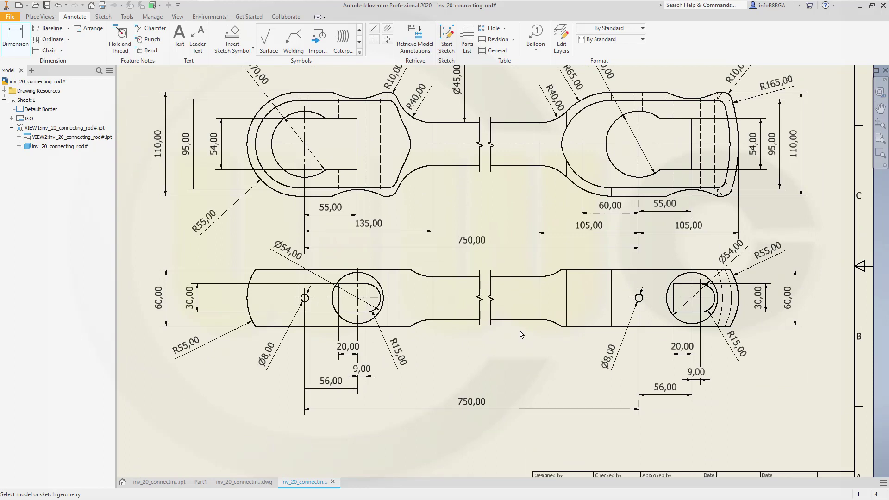
middle_click_drag(520, 334, 519, 345)
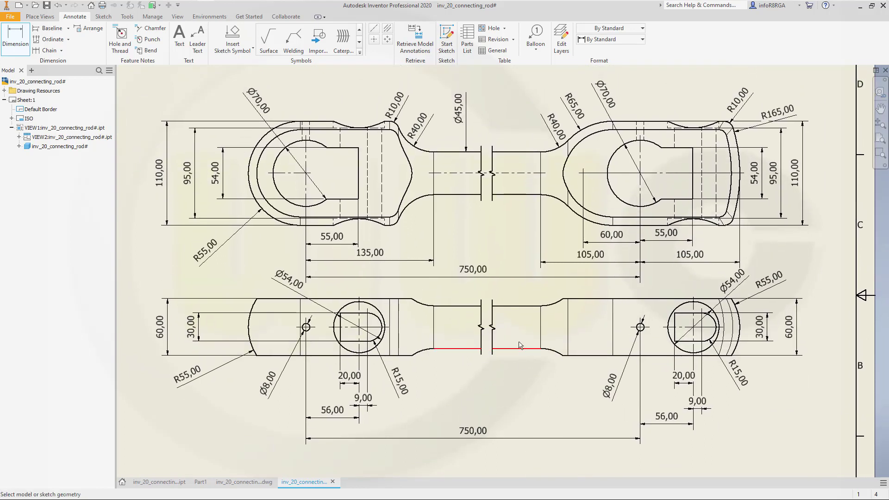